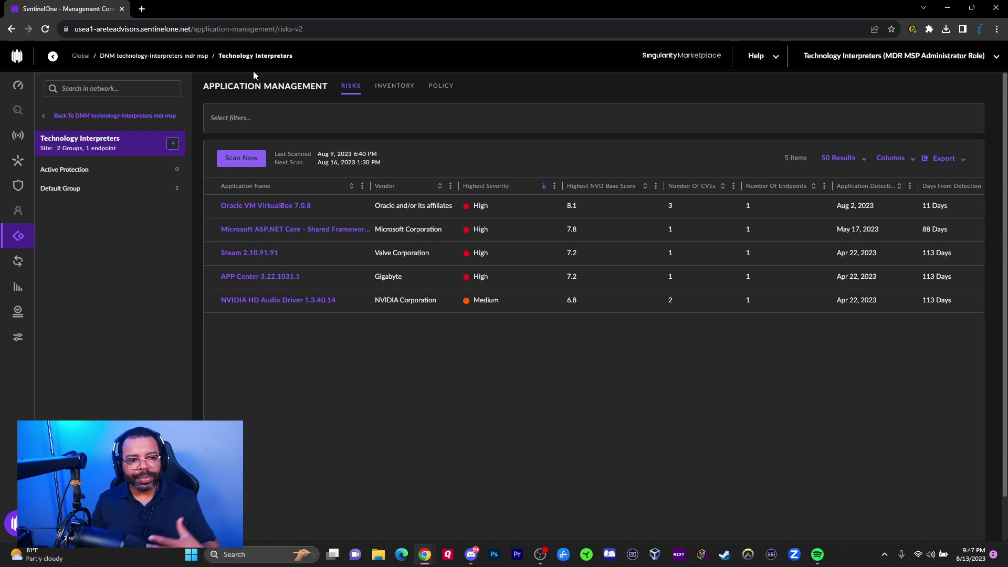
# Step: Collapse the site/group panel so the Risks table spans the full page width
pyautogui.click(52, 56)
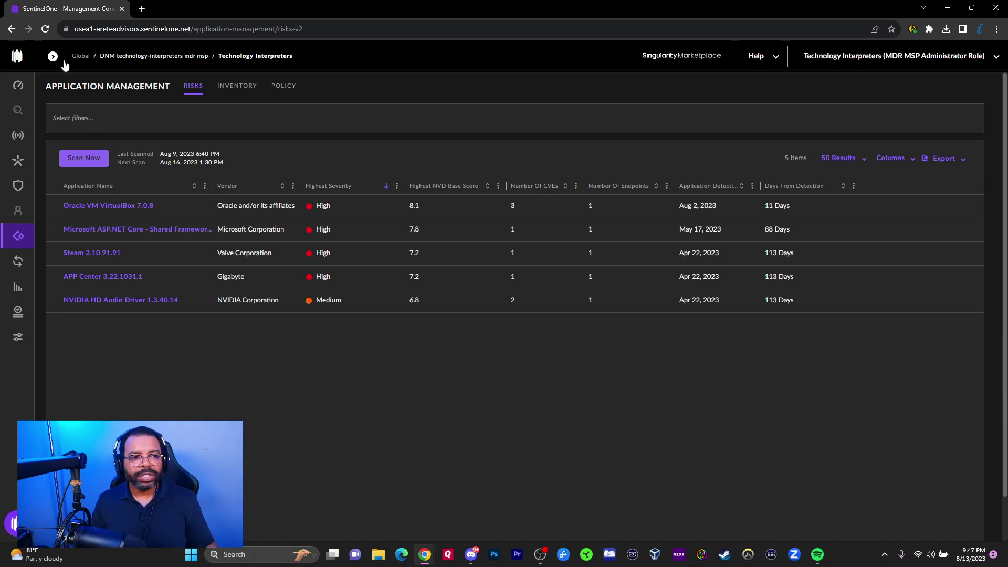
# Step: Switch the Risks view to account scope, listing 44 vulnerable applications, and check the Columns list
pyautogui.click(53, 57)
pyautogui.click(143, 56)
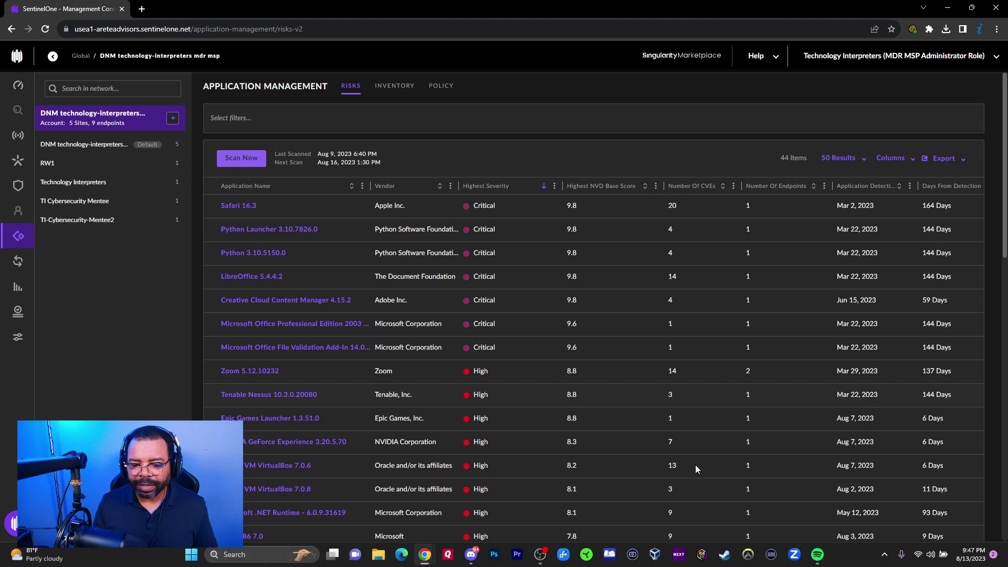
pyautogui.scroll(-8, 983, 378)
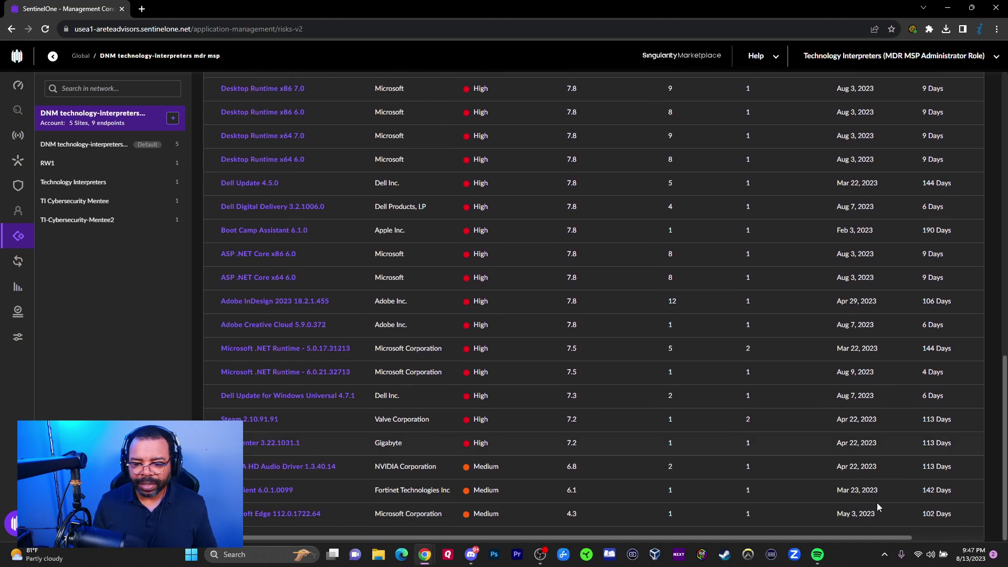
pyautogui.moveTo(851, 540); pyautogui.dragTo(953, 477)
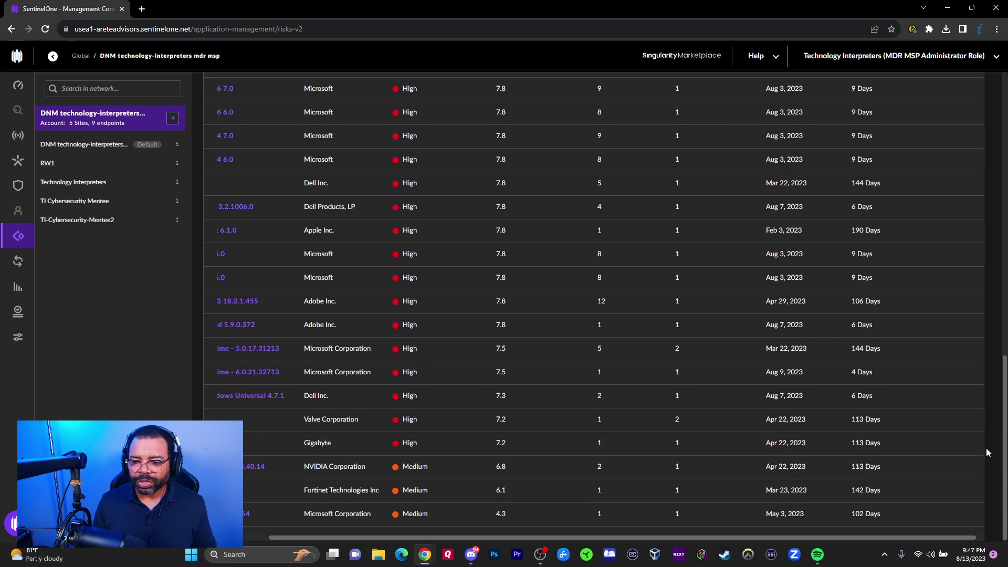
pyautogui.scroll(10, 987, 452)
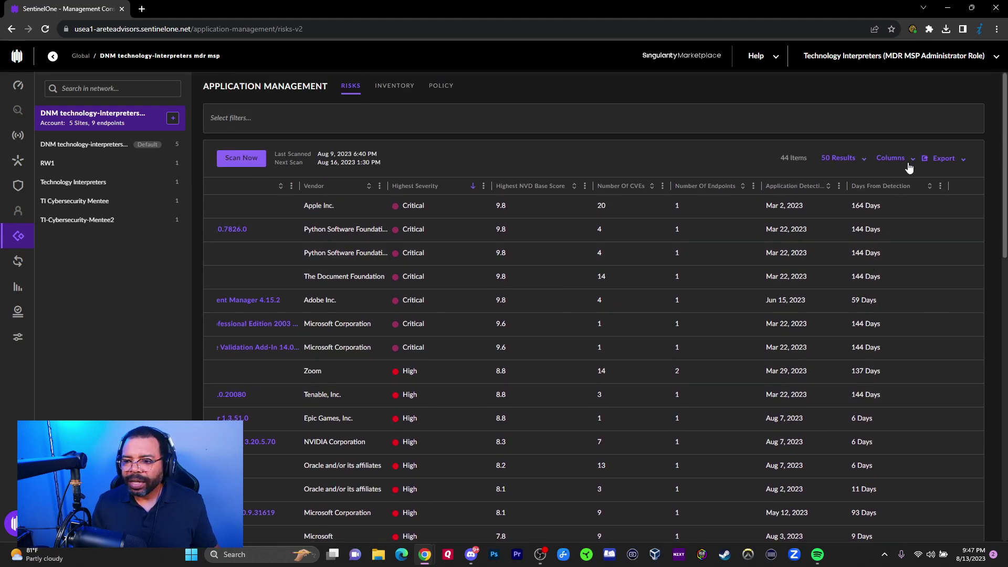
pyautogui.click(893, 158)
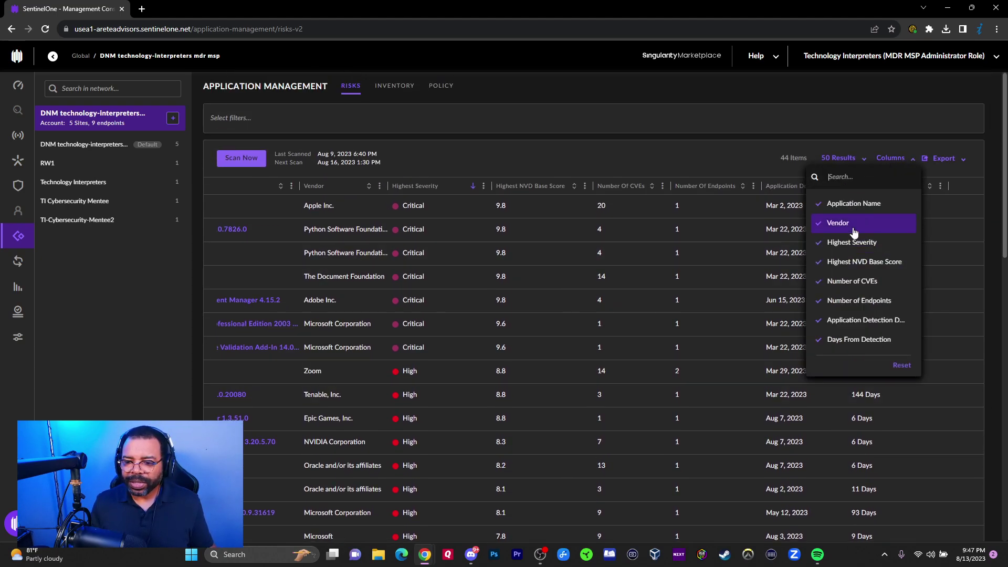
# Step: Expand the risk filter panel and review the Vendor list and Free text search field choices
pyautogui.click(865, 132)
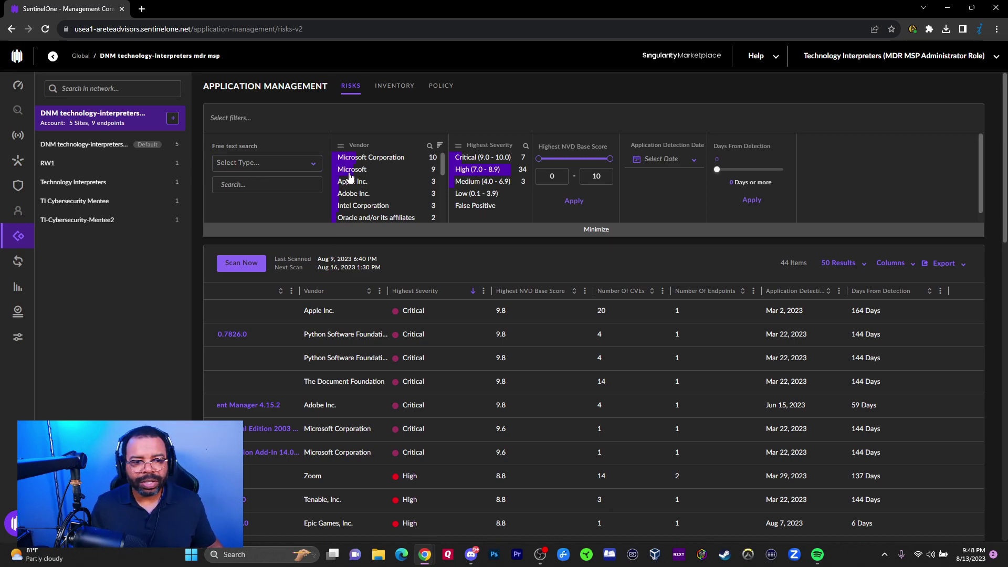
pyautogui.scroll(-5, 357, 184)
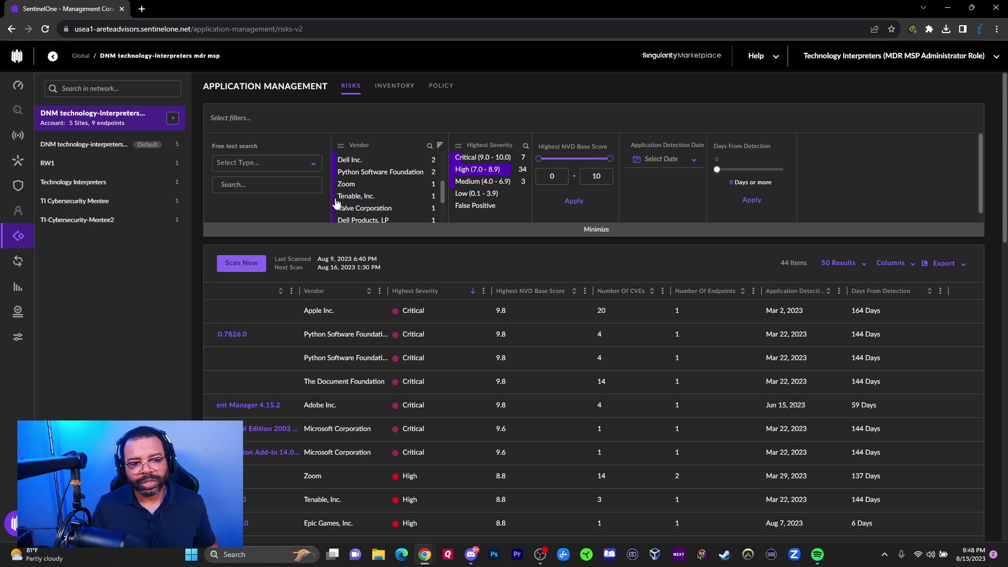
pyautogui.click(302, 164)
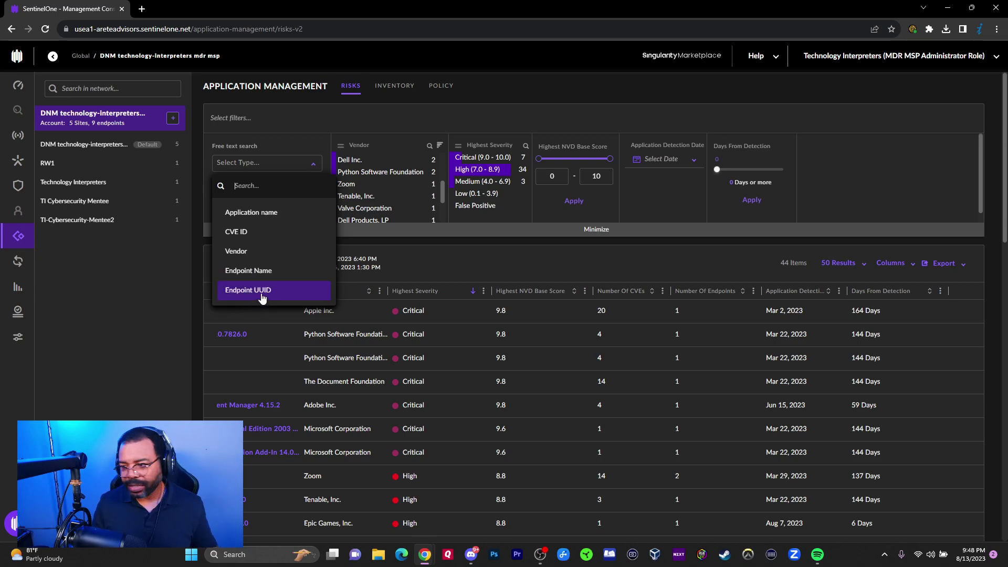
pyautogui.click(548, 109)
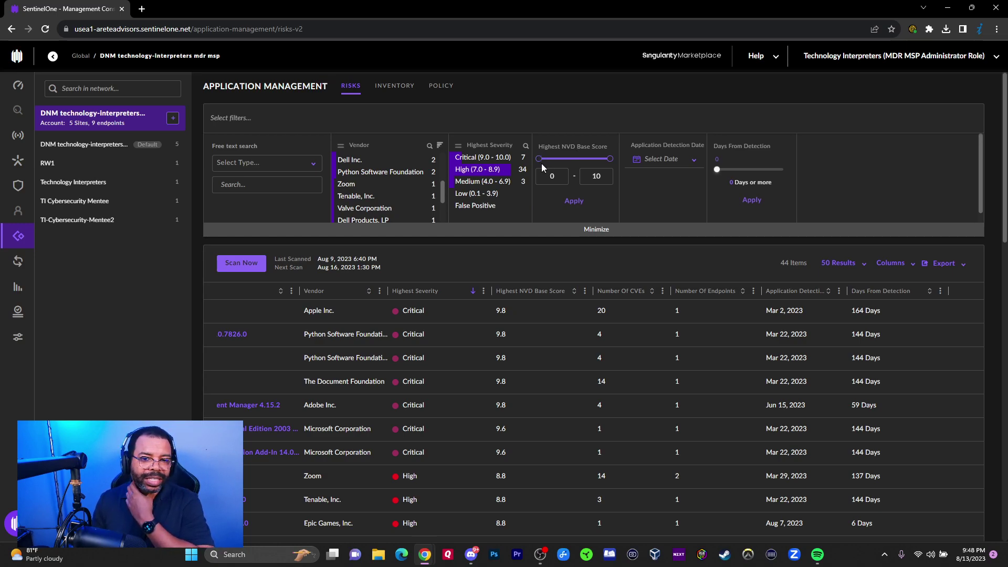
pyautogui.moveTo(539, 159)
pyautogui.mouseDown()
pyautogui.moveTo(597, 158)
pyautogui.moveTo(527, 161)
pyautogui.mouseUp()
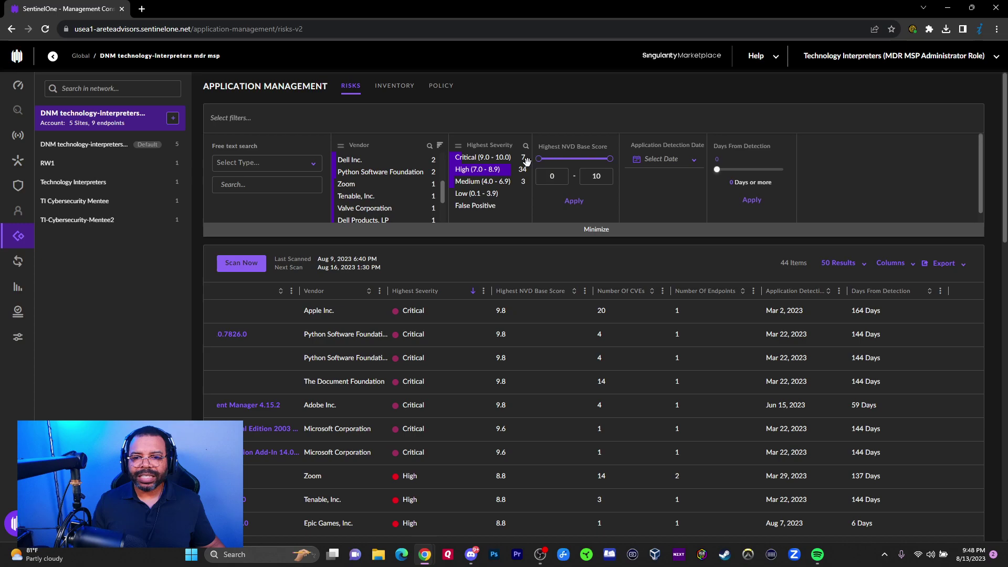
pyautogui.click(681, 159)
pyautogui.click(894, 191)
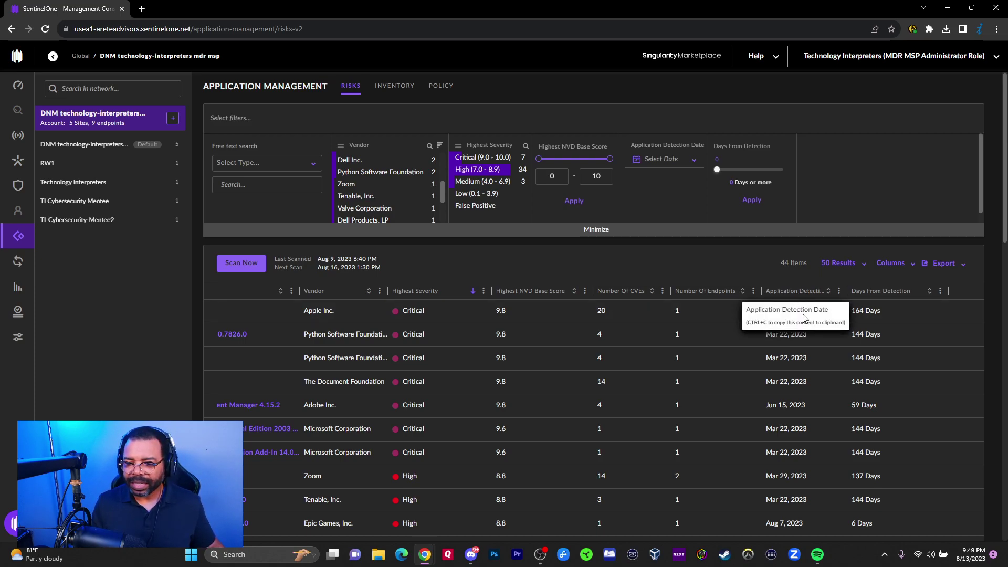
pyautogui.click(692, 160)
pyautogui.click(748, 141)
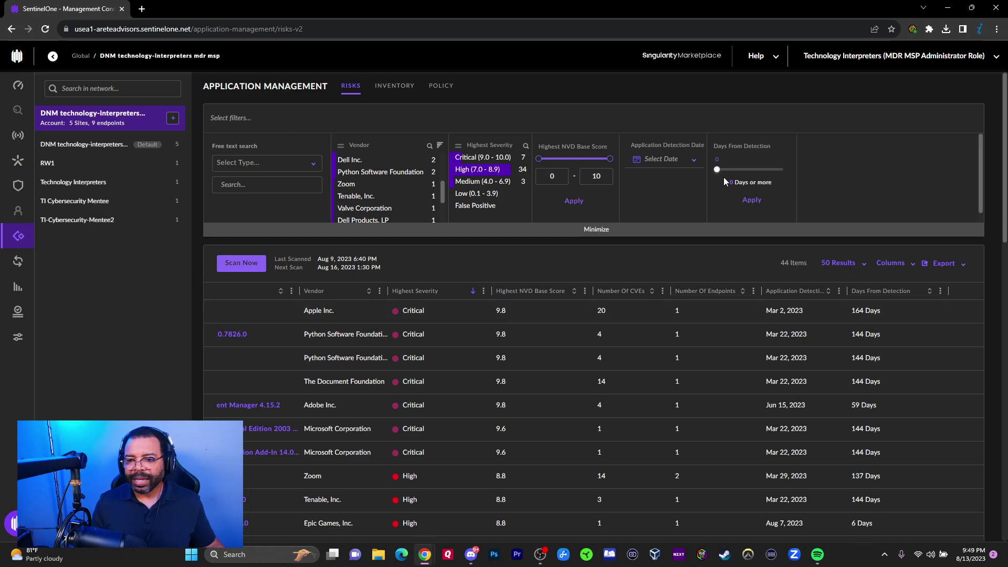
pyautogui.moveTo(718, 169); pyautogui.dragTo(689, 173)
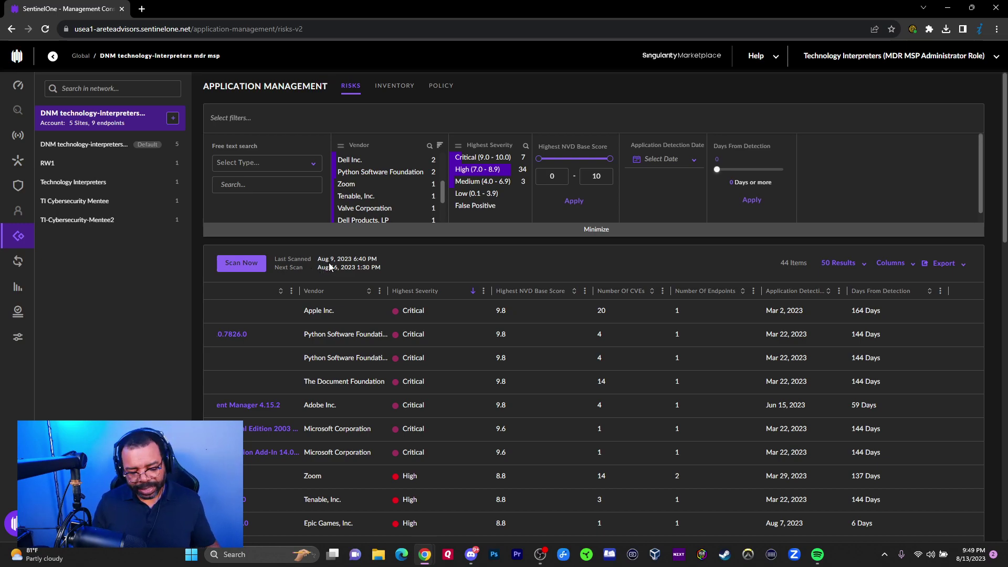
# Step: Run Scan Now so Last Scanned updates to Aug 13, 2023 9:49 PM
pyautogui.moveTo(314, 261); pyautogui.dragTo(379, 266)
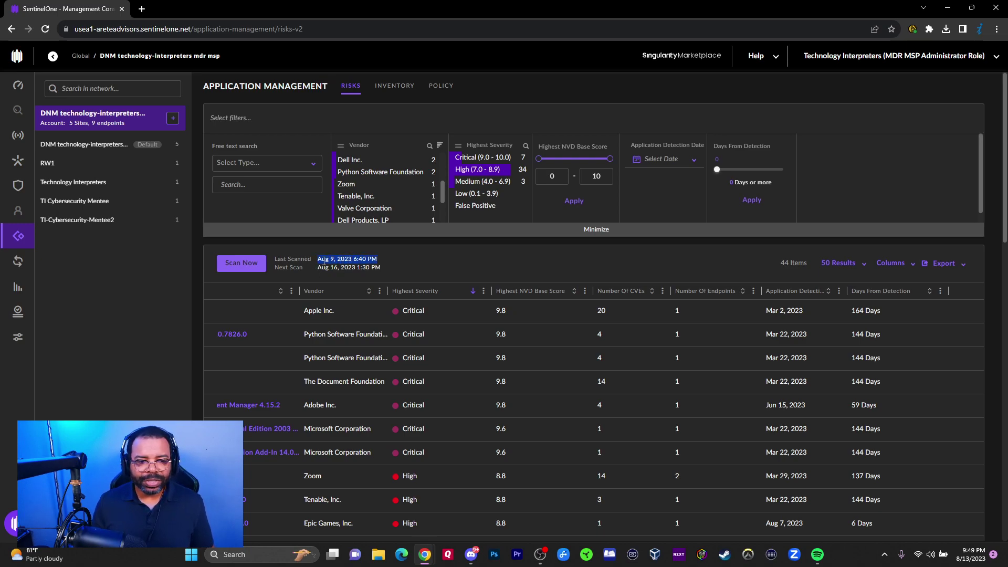
pyautogui.scroll(-2, 333, 265)
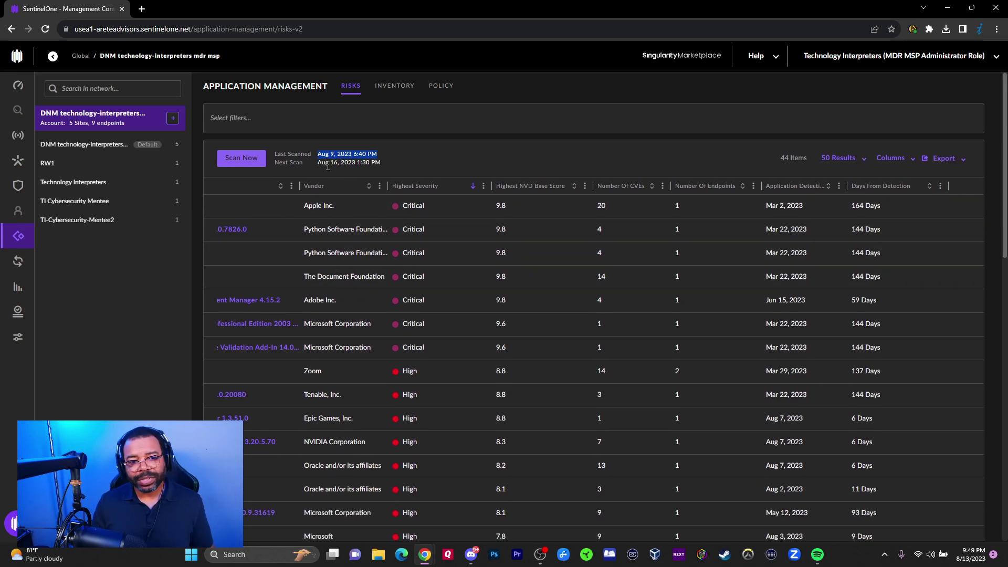
pyautogui.click(244, 166)
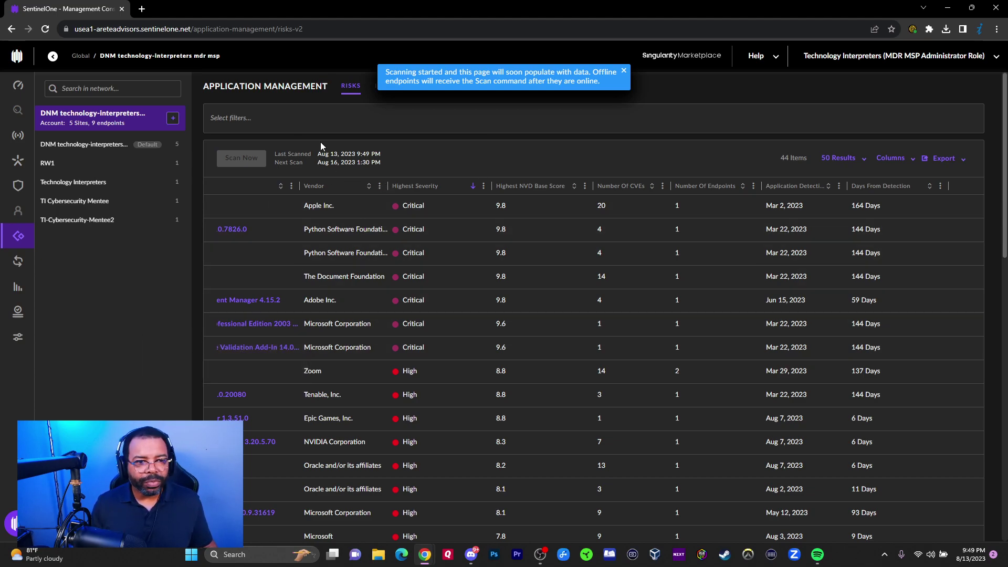
pyautogui.scroll(-4, 346, 231)
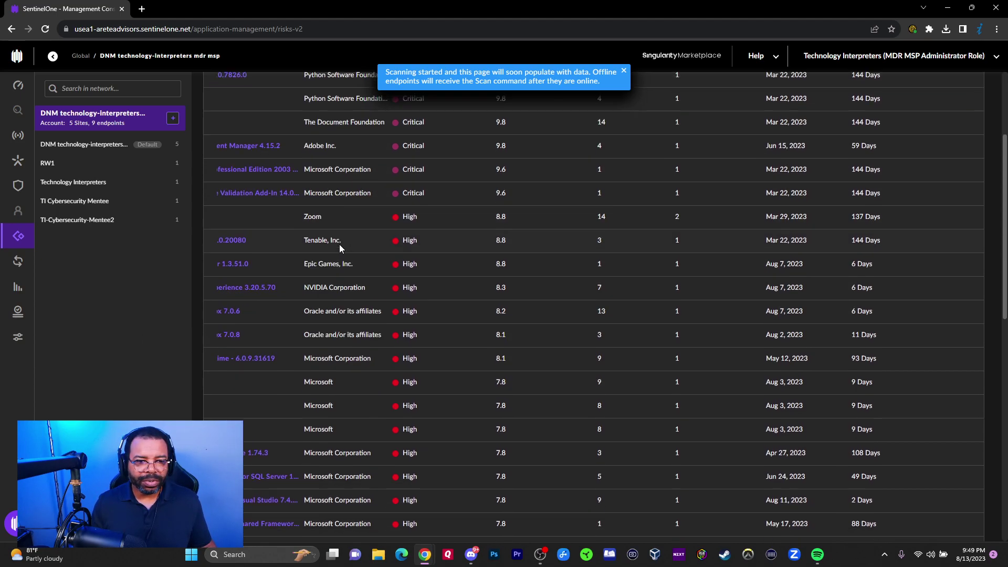
pyautogui.scroll(4, 339, 244)
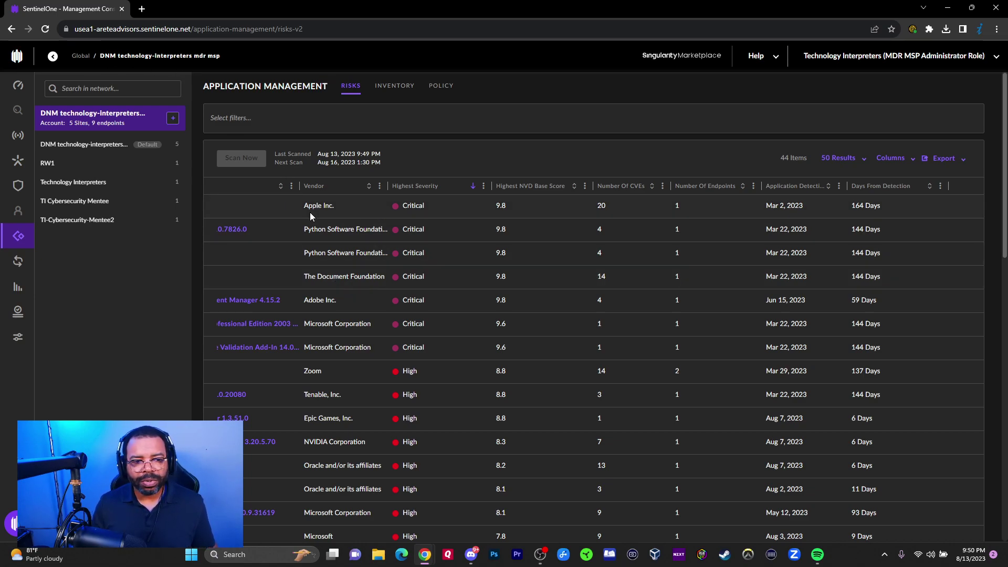
pyautogui.moveTo(254, 156)
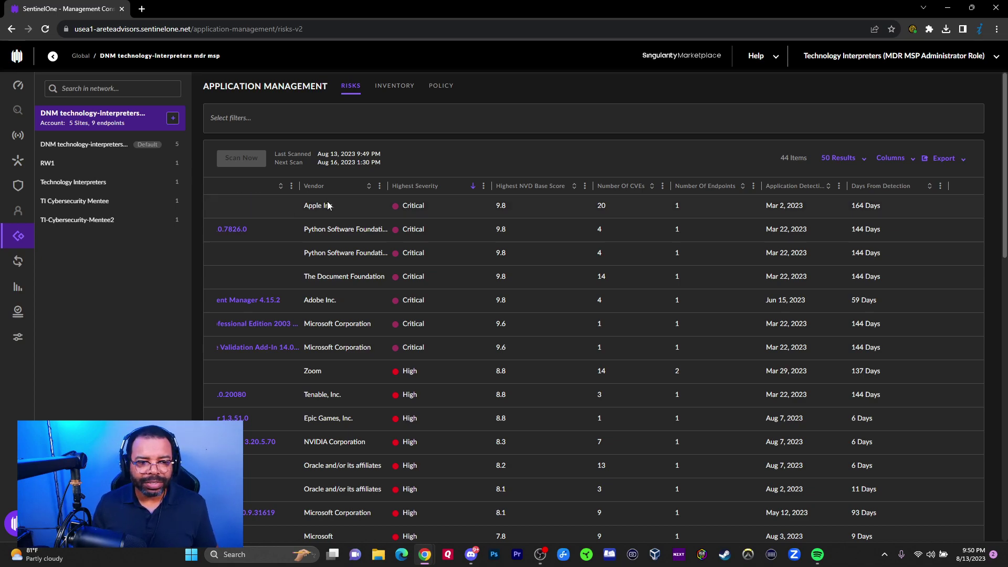
pyautogui.scroll(-10, 994, 336)
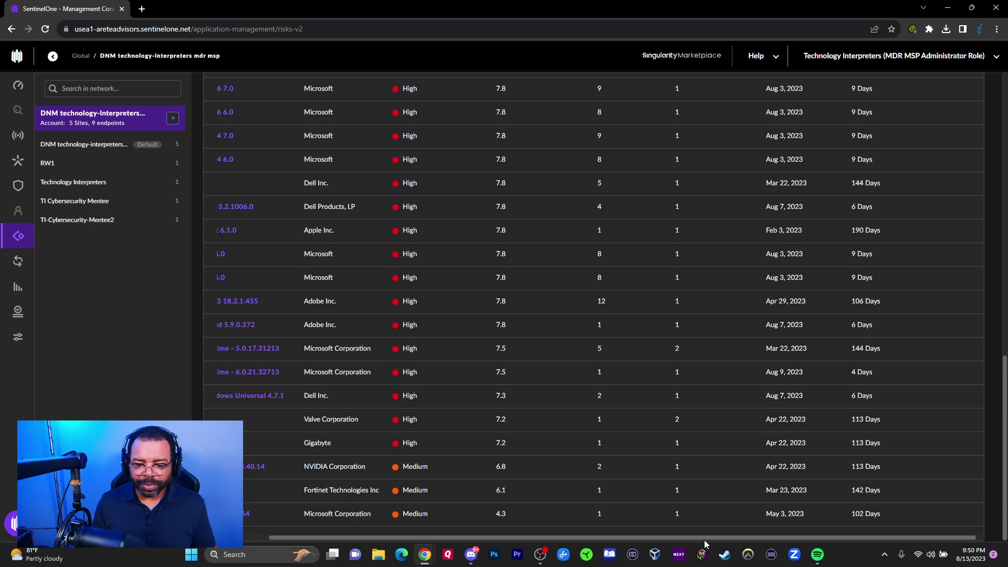
pyautogui.moveTo(704, 539); pyautogui.dragTo(640, 539)
pyautogui.scroll(5, 462, 404)
pyautogui.scroll(7, 463, 407)
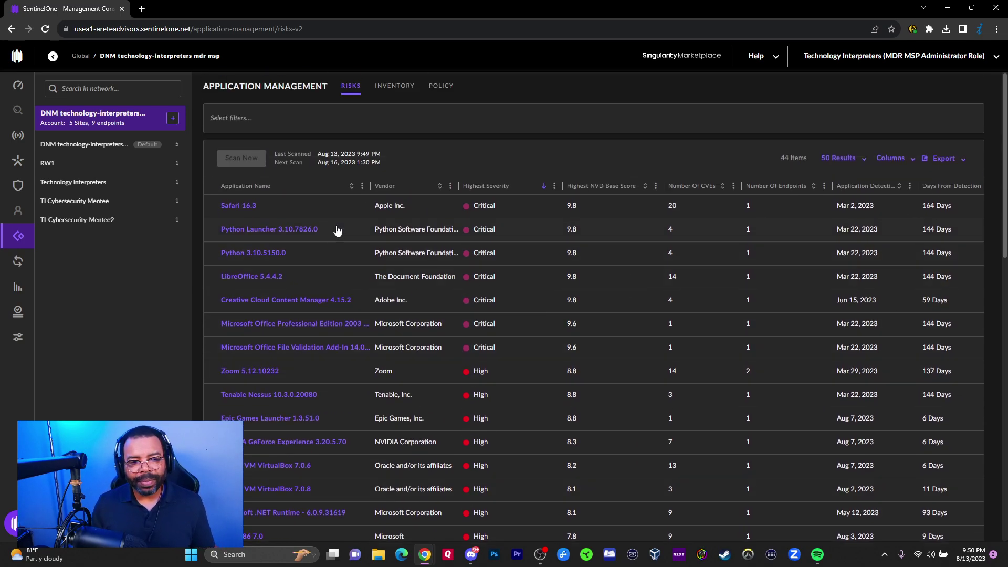
# Step: Open Safari 16.3's details and list its 20 CVEs, led by CVE-2023-28201
pyautogui.click(239, 207)
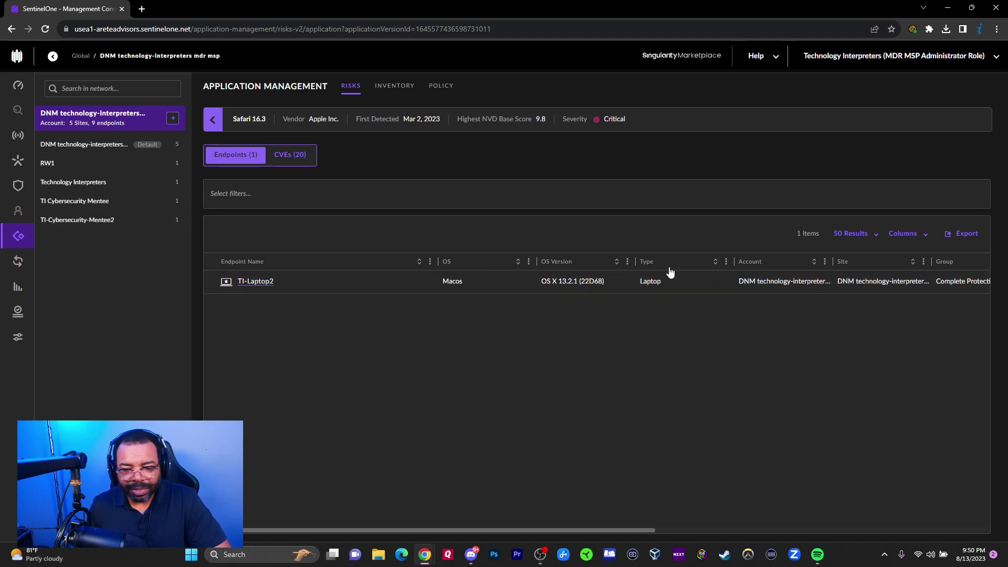
pyautogui.click(282, 158)
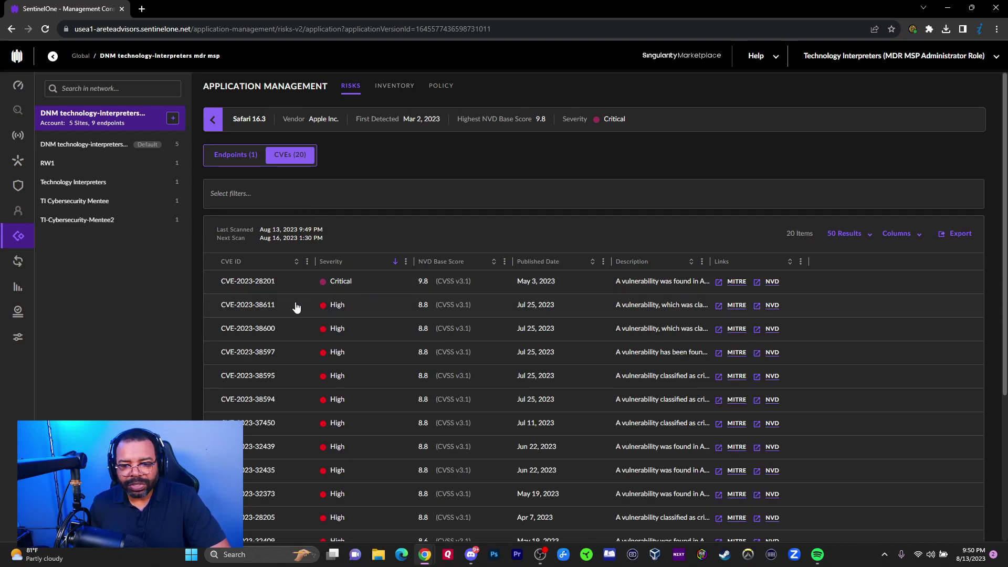
pyautogui.scroll(-1, 348, 365)
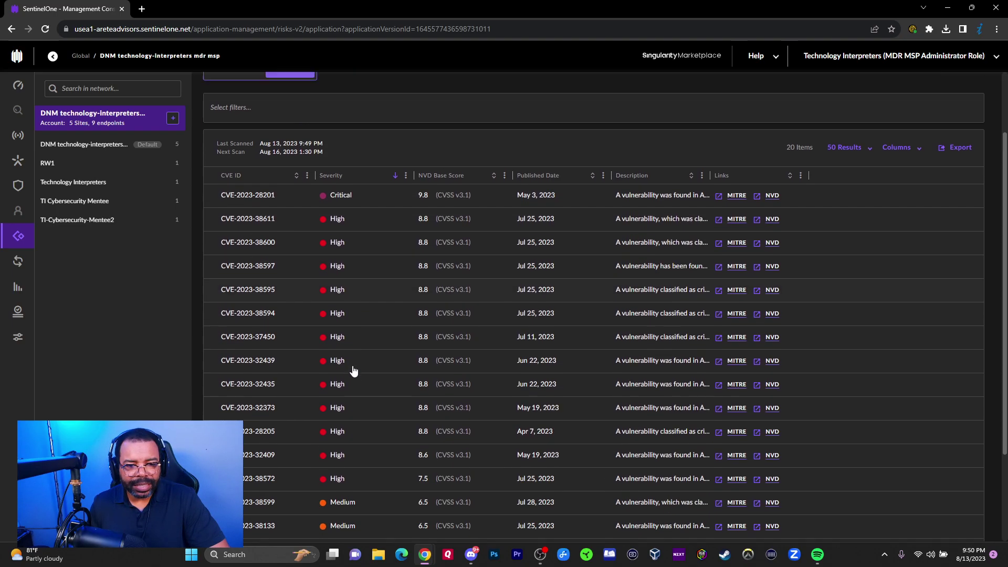
pyautogui.scroll(1, 353, 372)
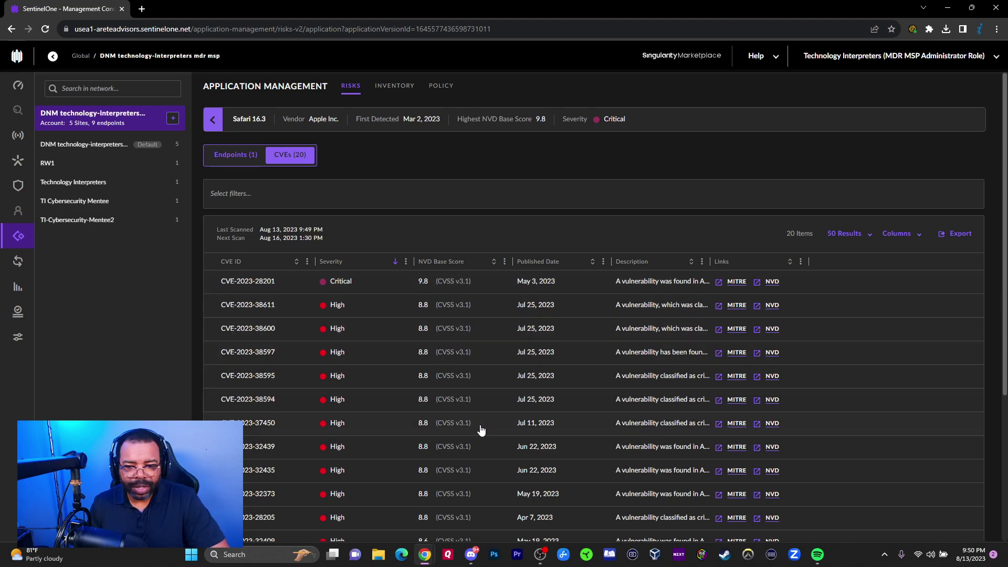
pyautogui.click(737, 282)
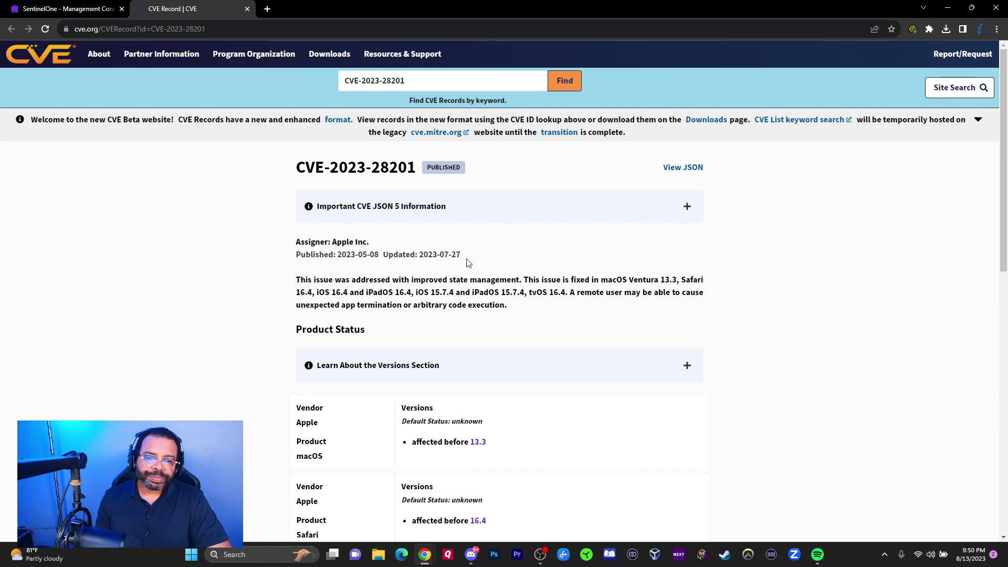
pyautogui.scroll(-1, 457, 269)
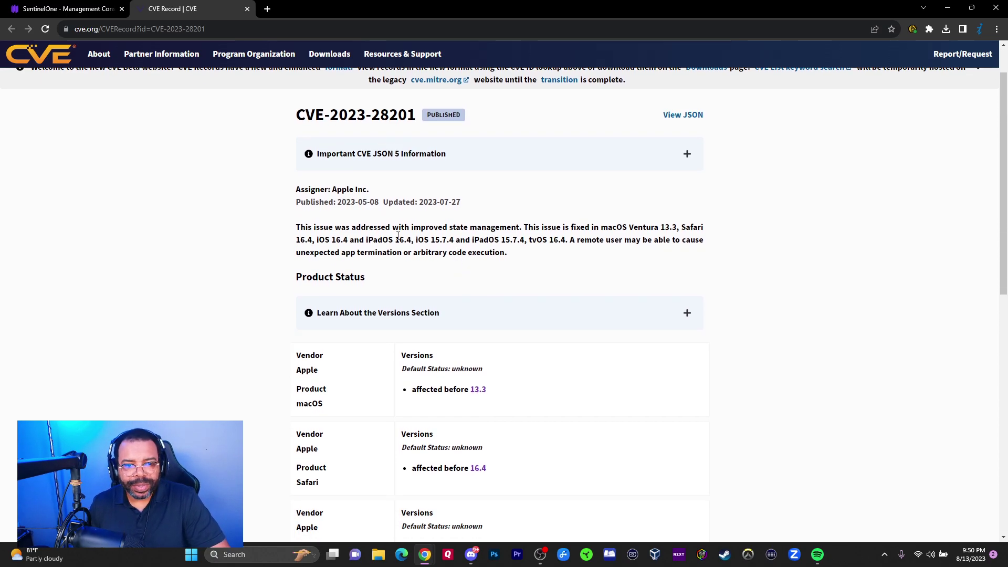
pyautogui.scroll(-3, 399, 226)
pyautogui.scroll(3, 400, 223)
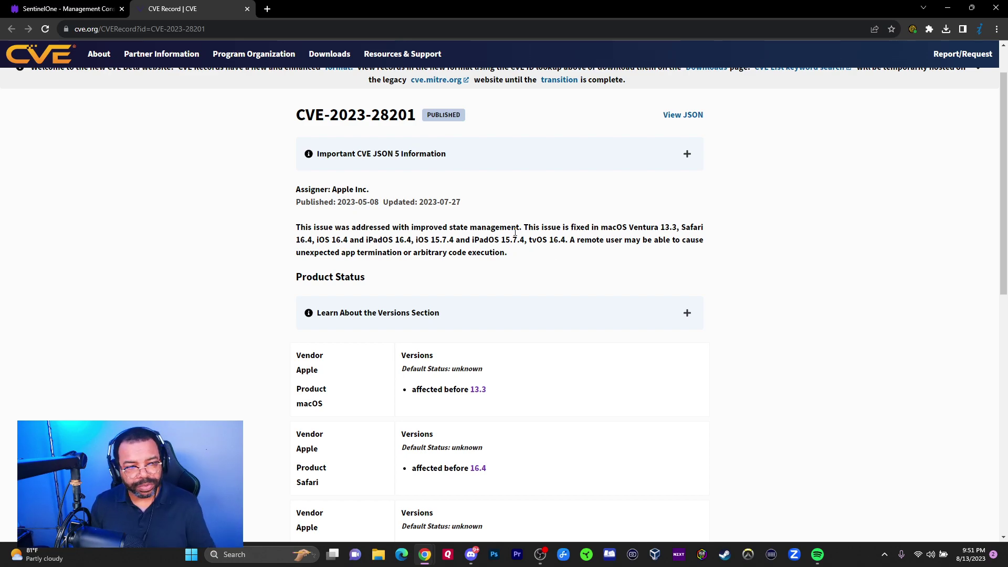
pyautogui.click(96, 9)
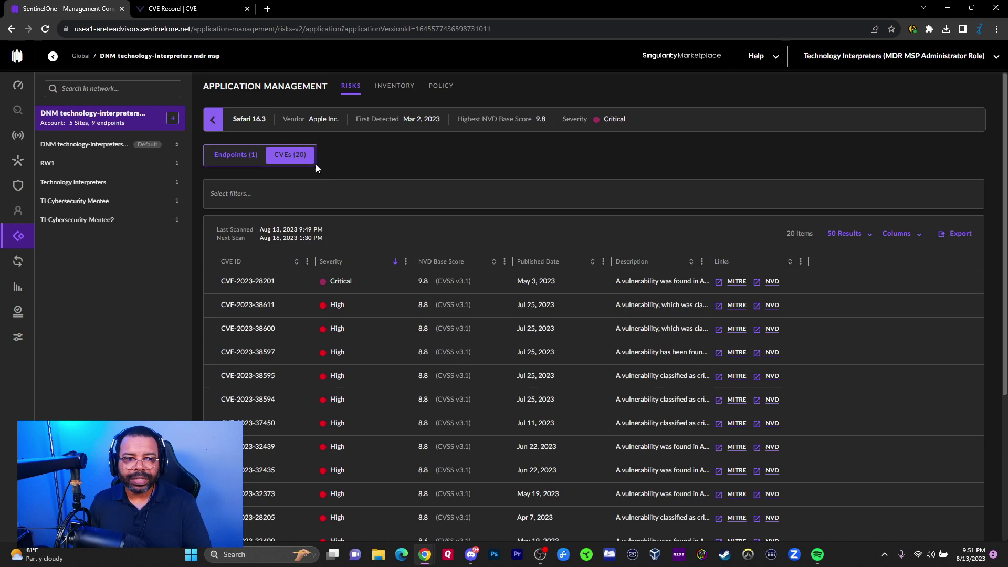
pyautogui.click(185, 12)
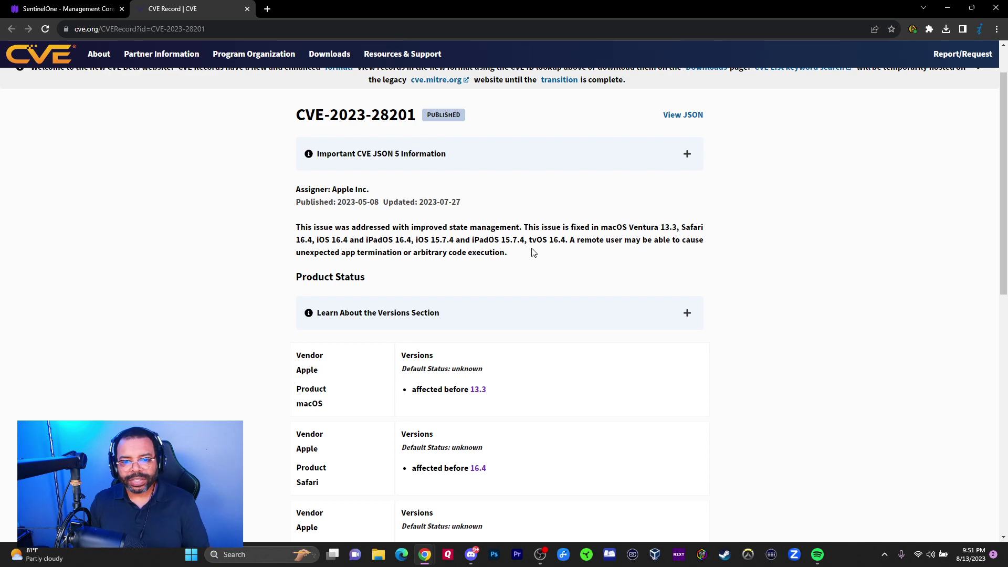
pyautogui.moveTo(513, 259); pyautogui.dragTo(271, 228)
pyautogui.click(412, 241)
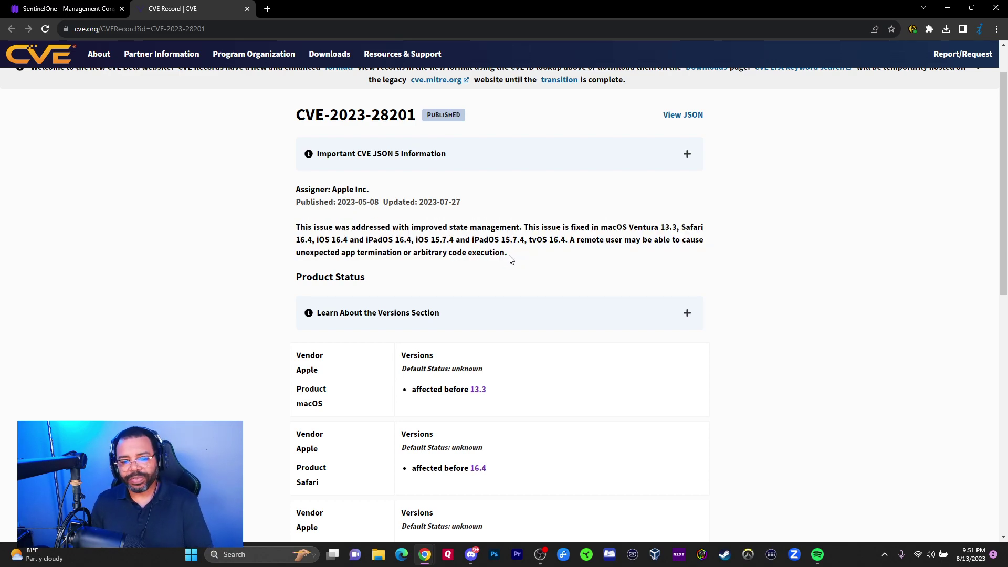
pyautogui.moveTo(509, 258); pyautogui.dragTo(285, 231)
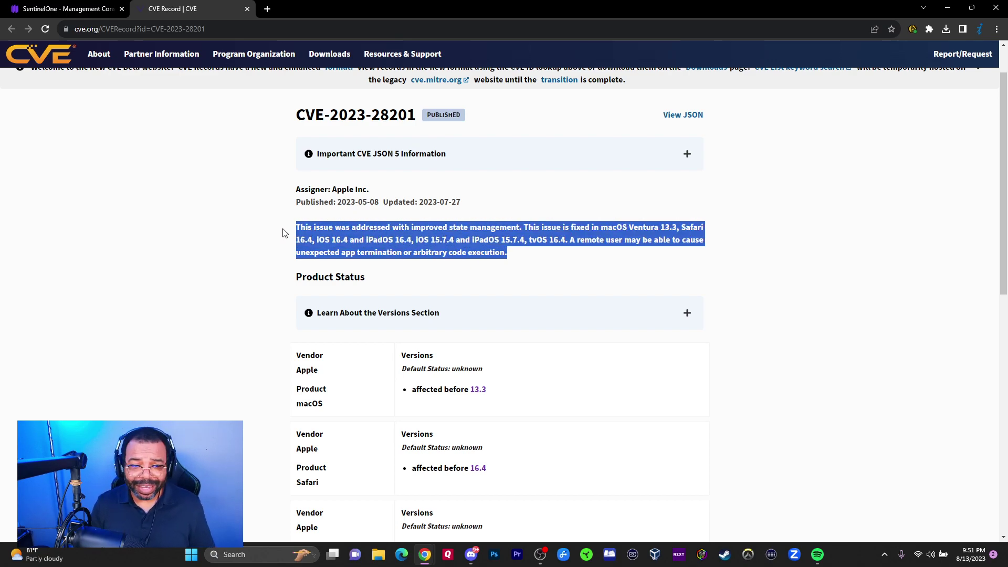
pyautogui.click(407, 229)
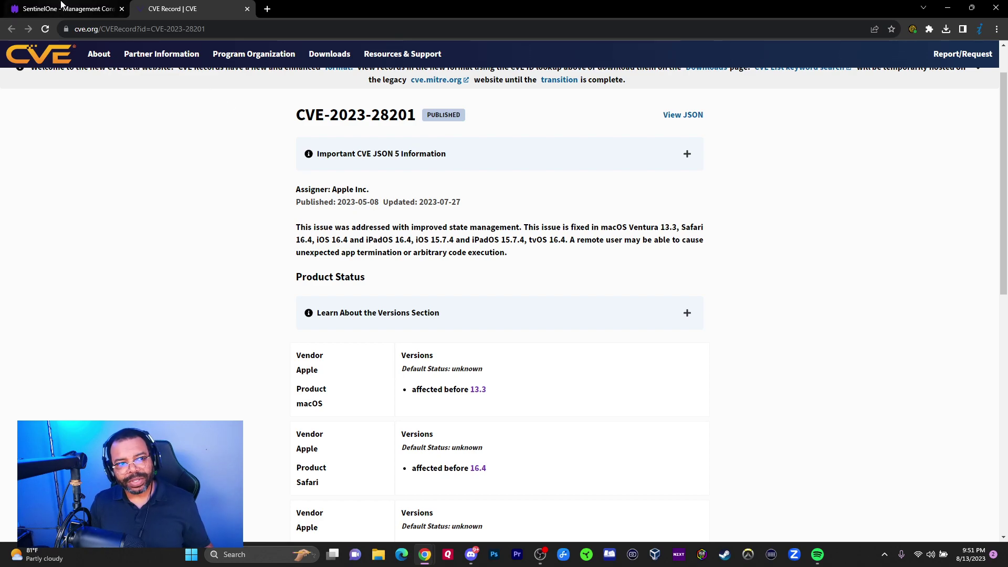
pyautogui.click(247, 9)
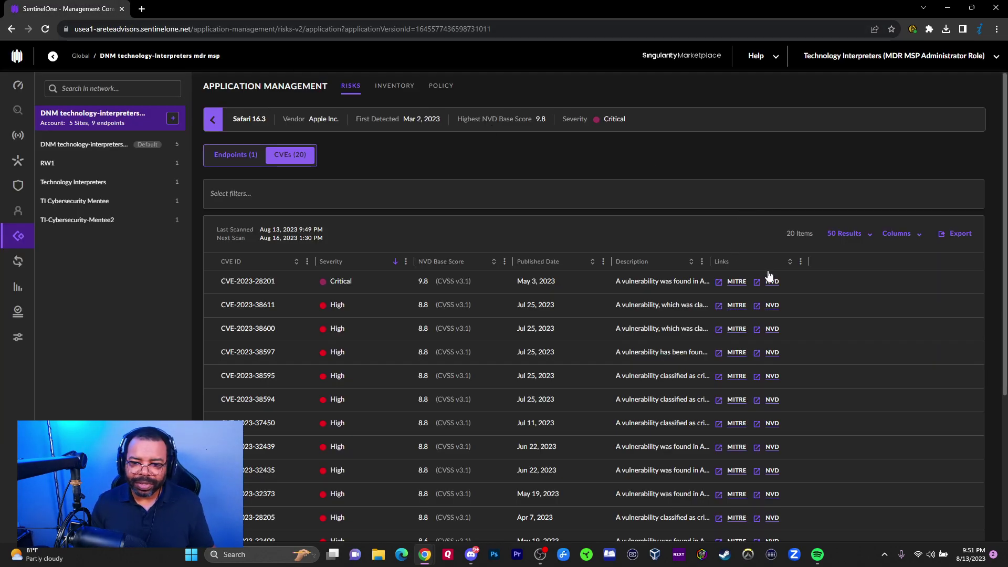
pyautogui.click(737, 282)
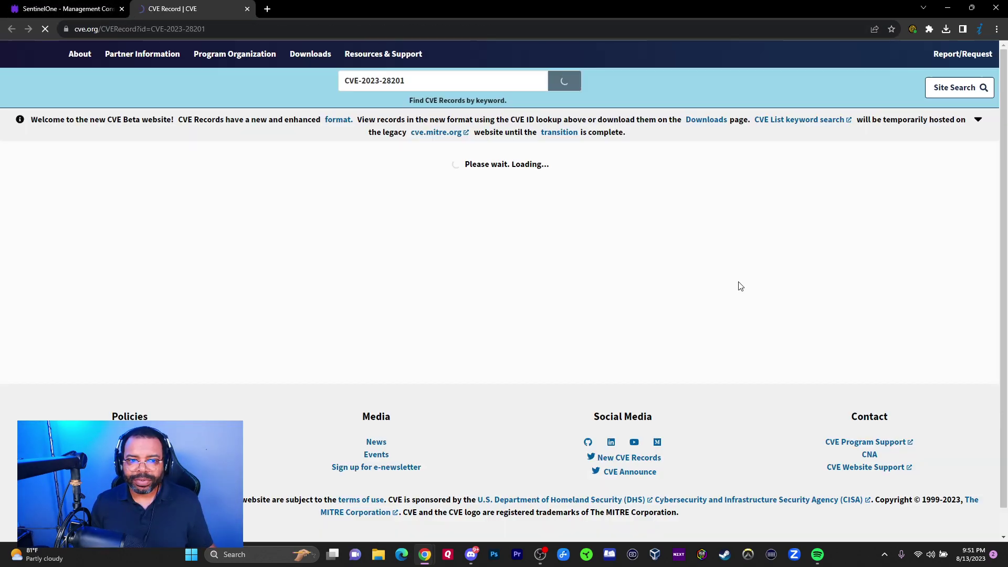
pyautogui.moveTo(225, 63)
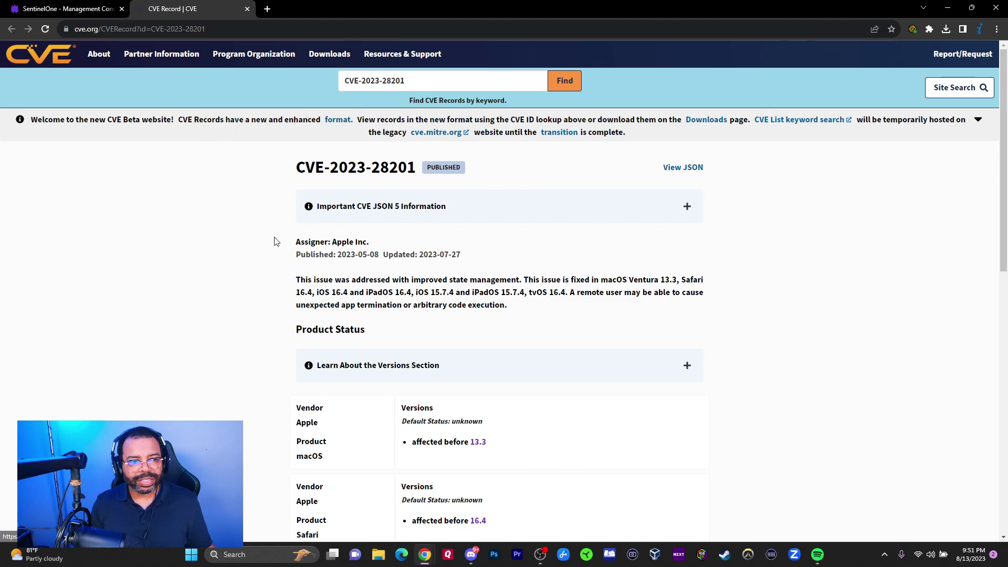
pyautogui.click(248, 8)
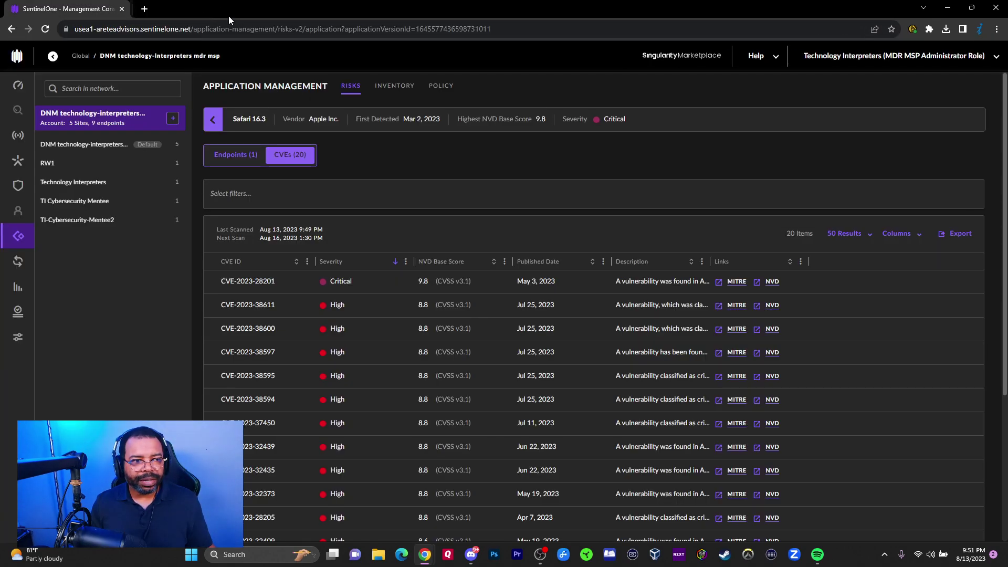
pyautogui.click(770, 282)
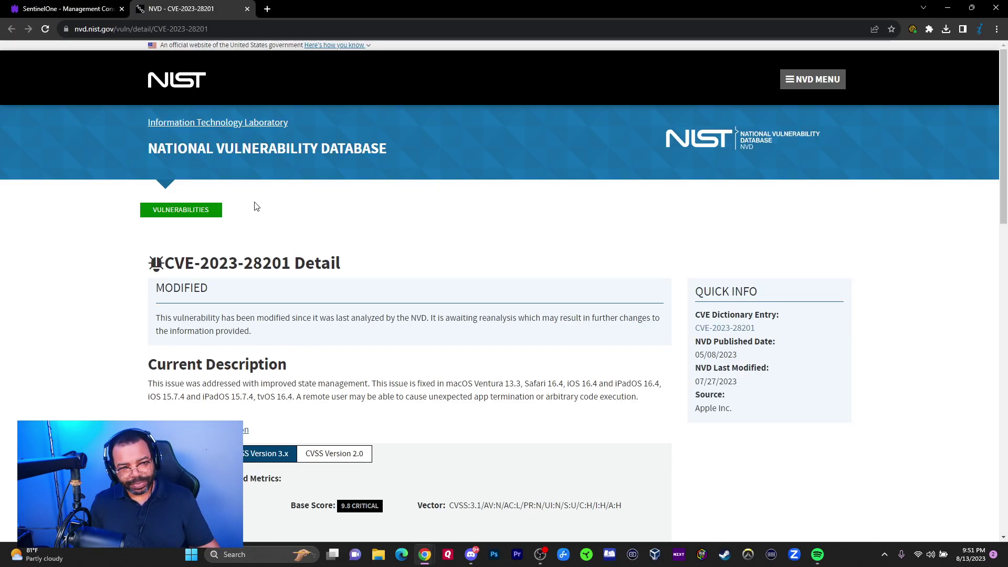
pyautogui.scroll(-1, 268, 266)
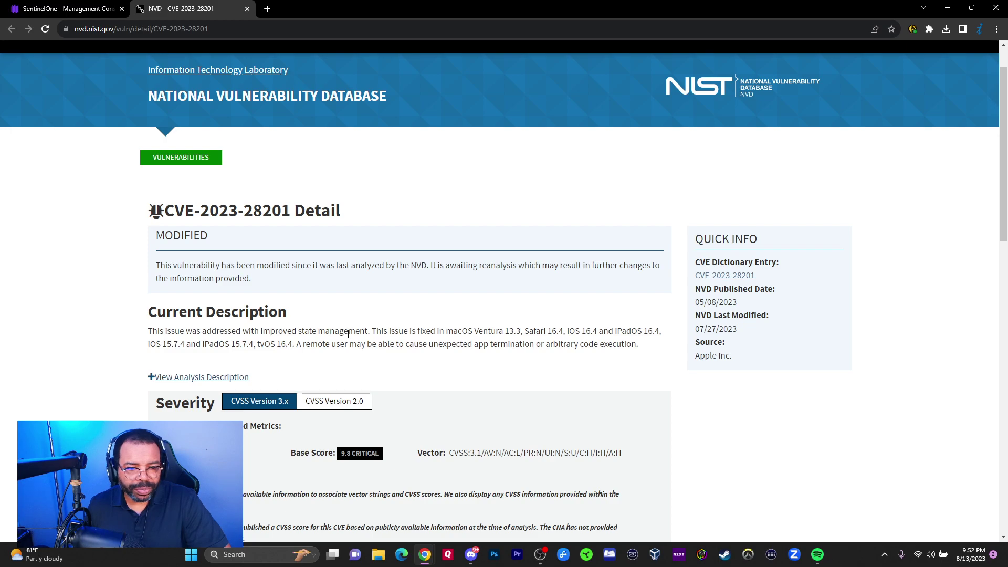
pyautogui.scroll(-1, 440, 327)
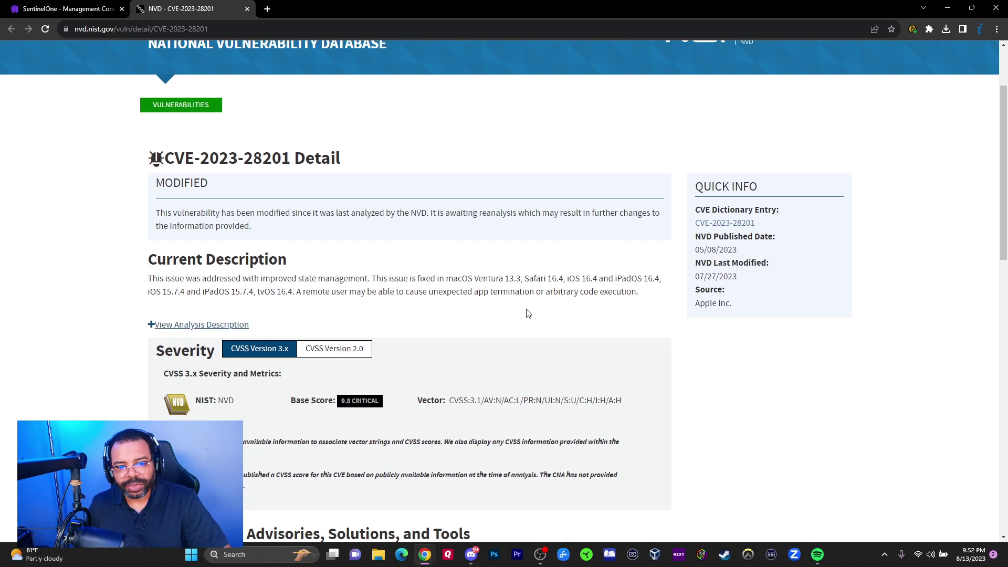
pyautogui.scroll(-2, 535, 326)
pyautogui.scroll(-5, 536, 292)
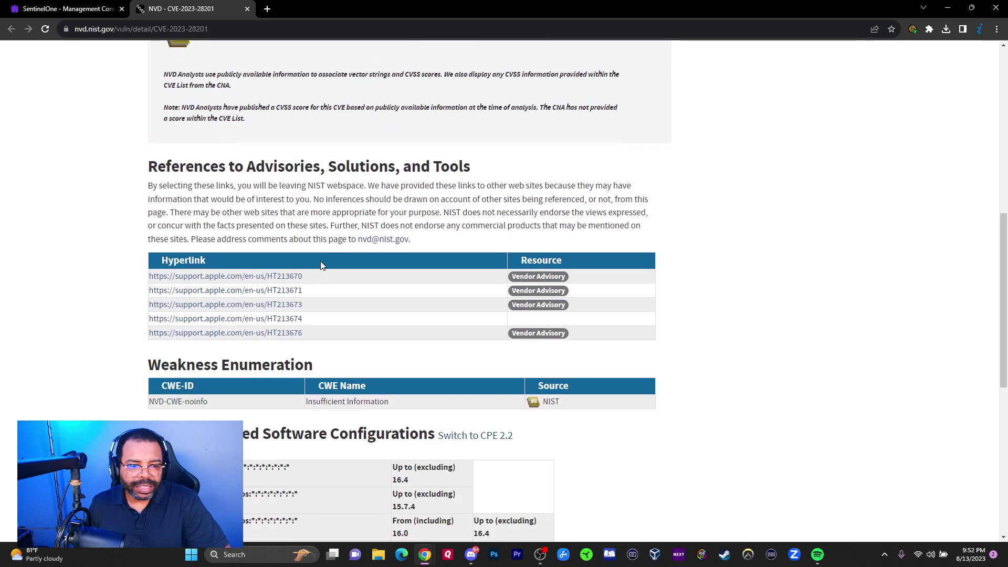
pyautogui.scroll(-6, 284, 238)
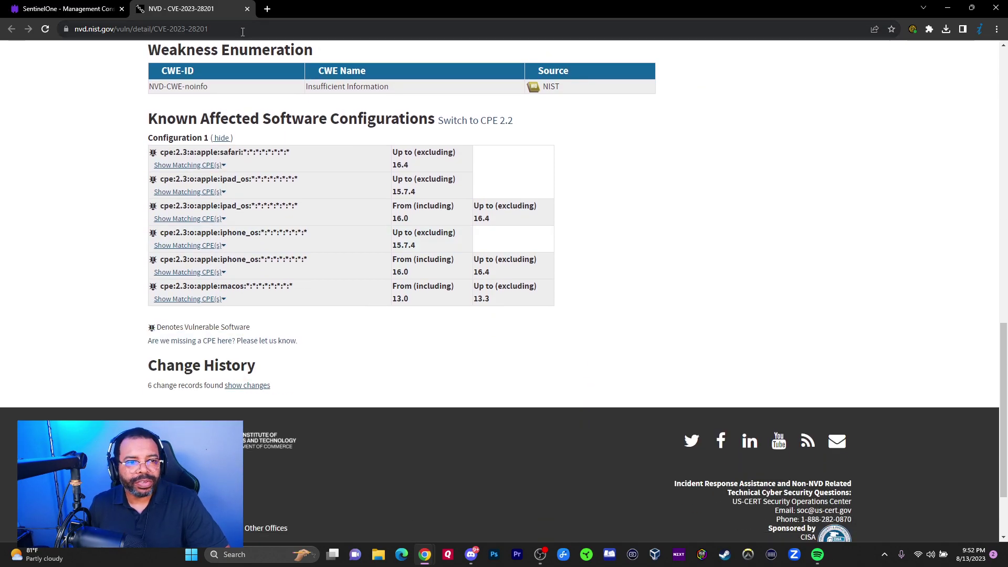
pyautogui.click(247, 8)
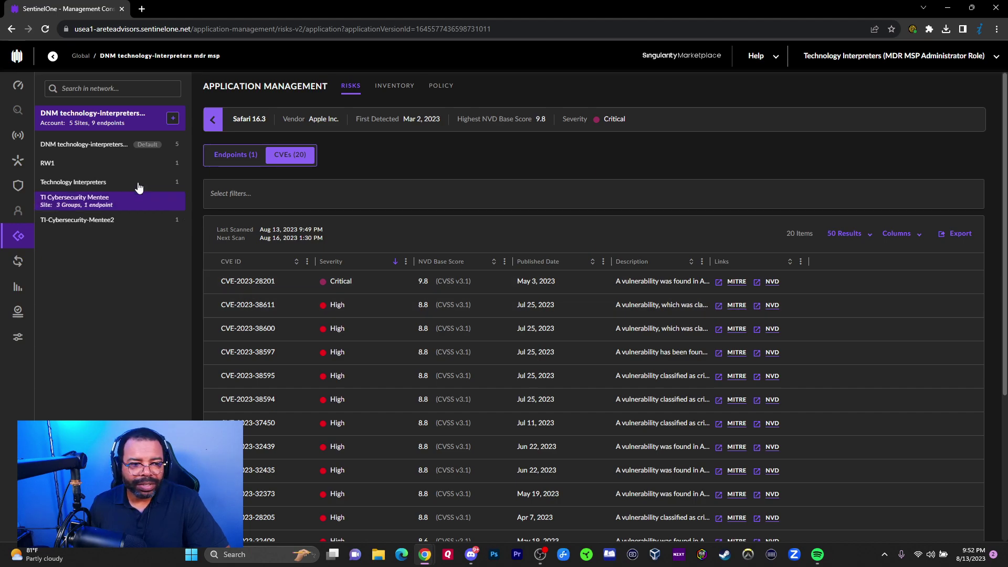
# Step: Return to the risks list and open Python Launcher 3.10.7826.0's 4 CVEs
pyautogui.click(213, 123)
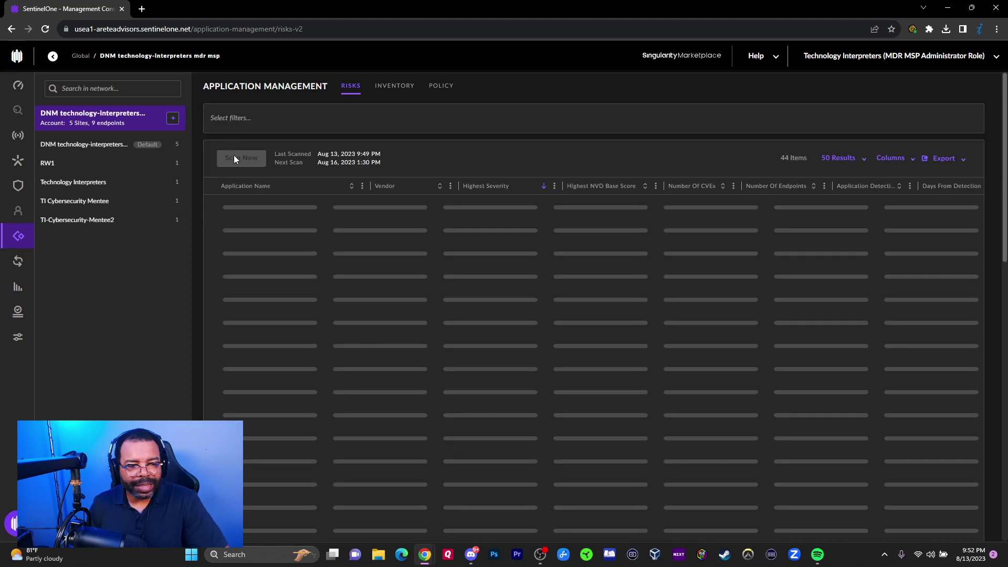
pyautogui.click(266, 230)
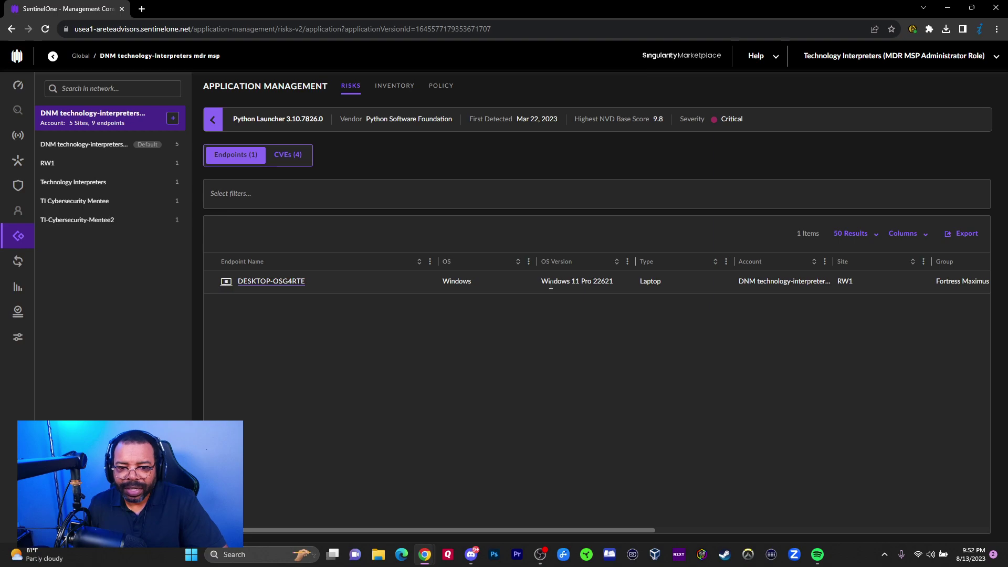
pyautogui.click(286, 155)
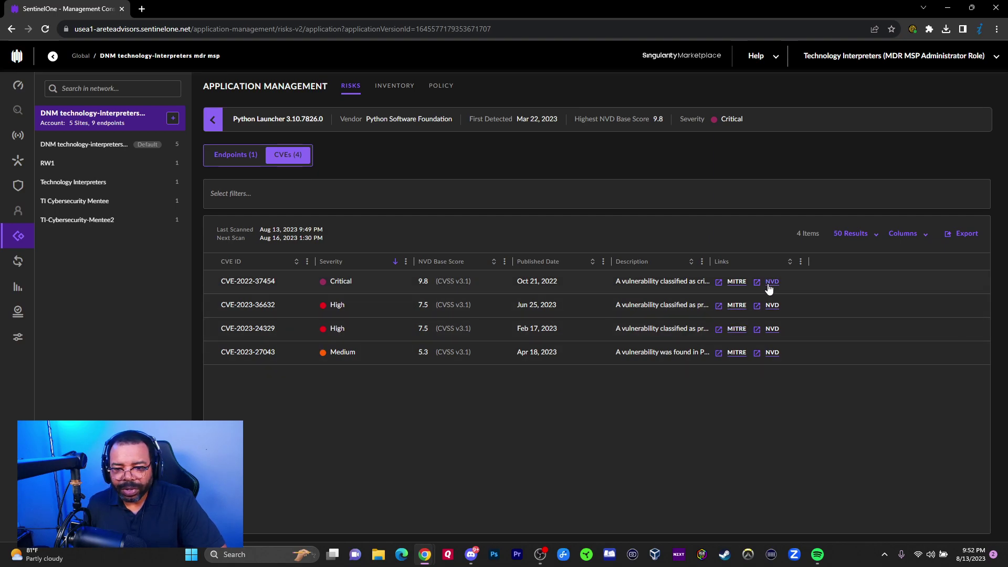
# Step: Read the CVE-2022-37454 record on CVE.org, then return to SentinelOne's 347-application Inventory
pyautogui.click(737, 285)
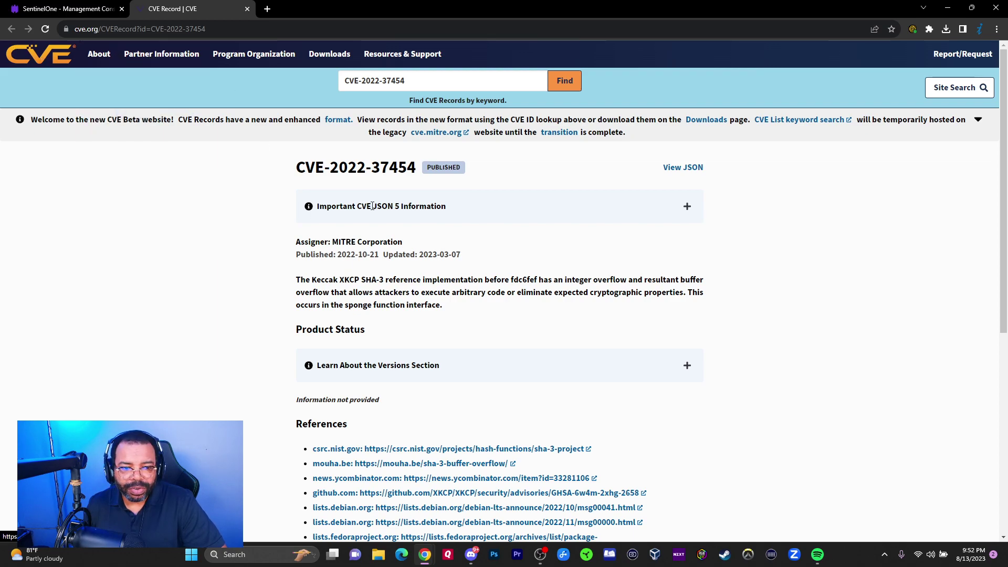
pyautogui.moveTo(394, 279); pyautogui.dragTo(521, 292)
pyautogui.click(545, 292)
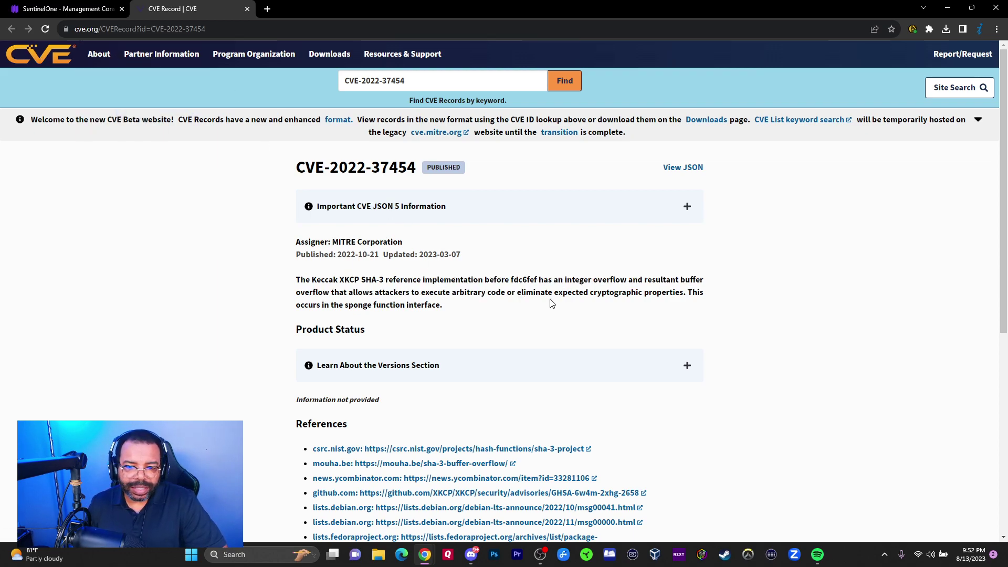
pyautogui.click(247, 9)
pyautogui.click(389, 91)
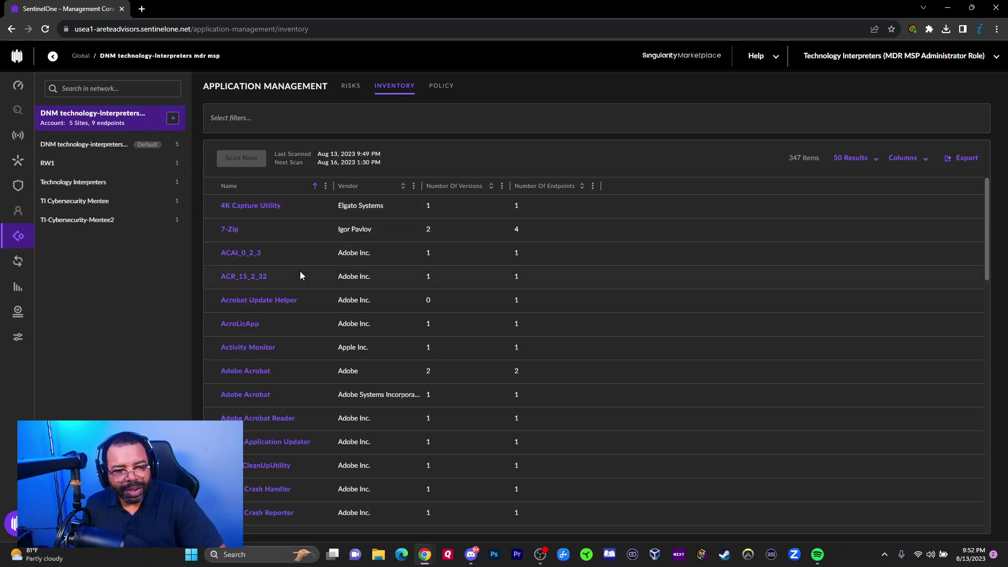
pyautogui.click(53, 56)
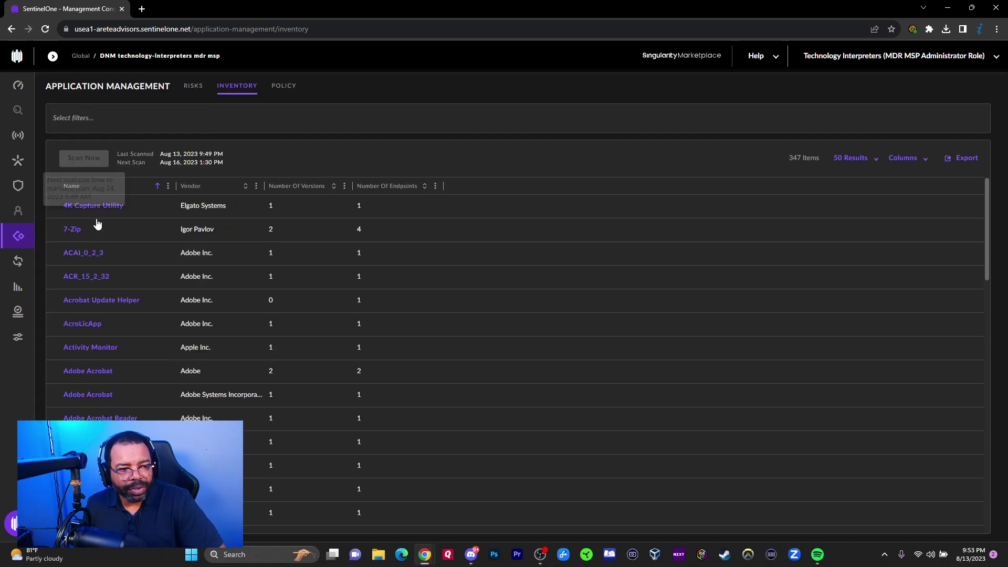
pyautogui.click(52, 55)
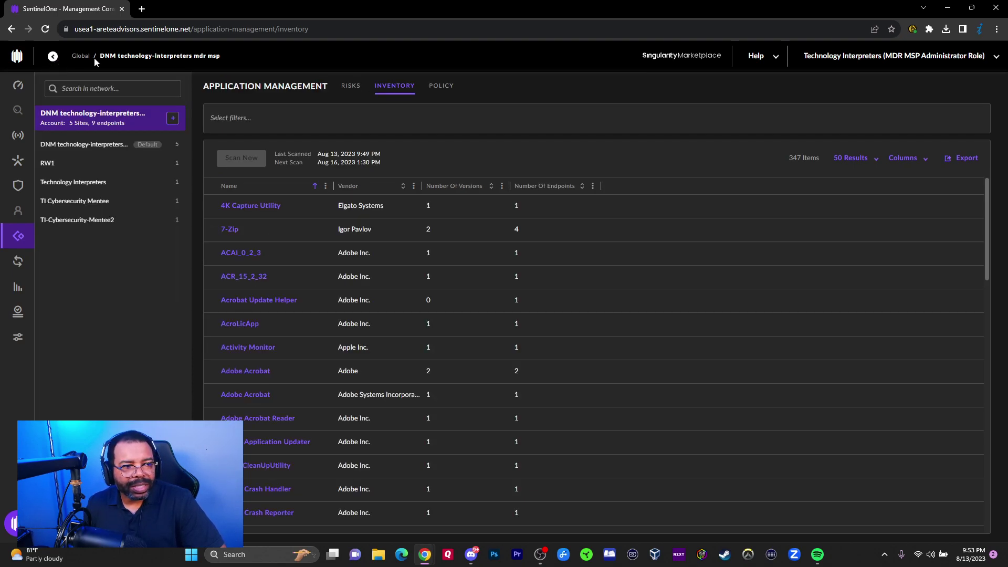
pyautogui.click(97, 183)
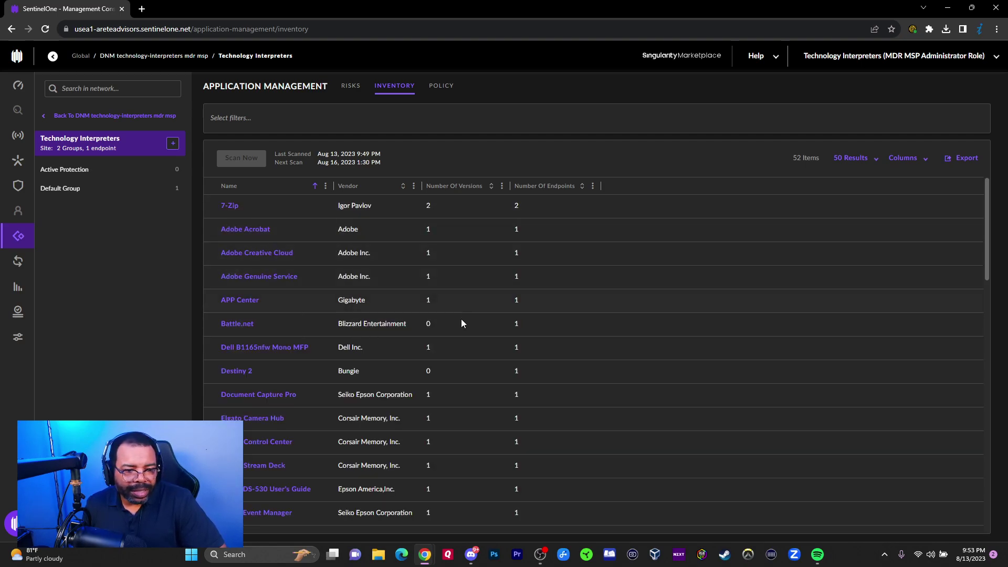
pyautogui.scroll(-15, 309, 325)
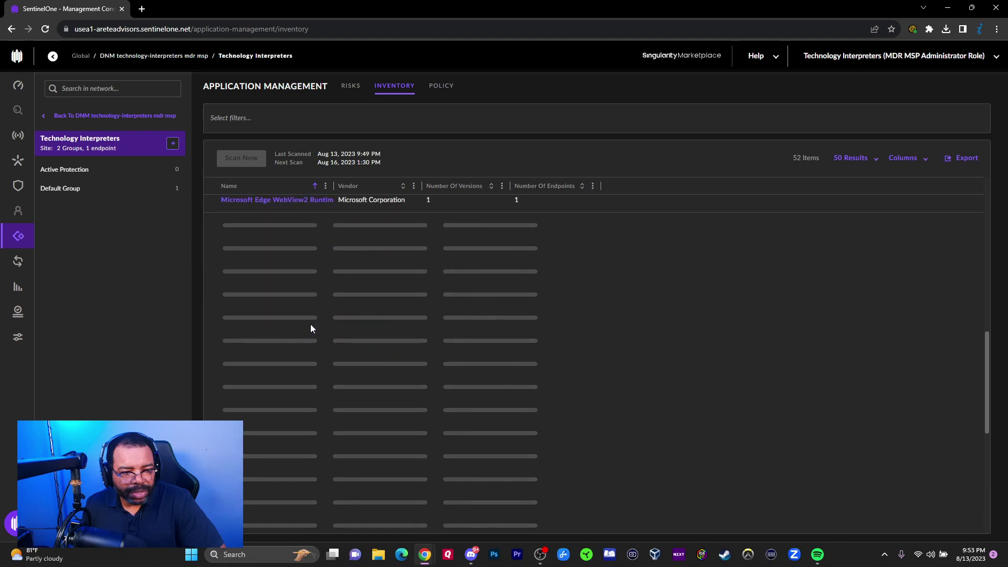
pyautogui.scroll(12, 310, 324)
pyautogui.scroll(2, 310, 324)
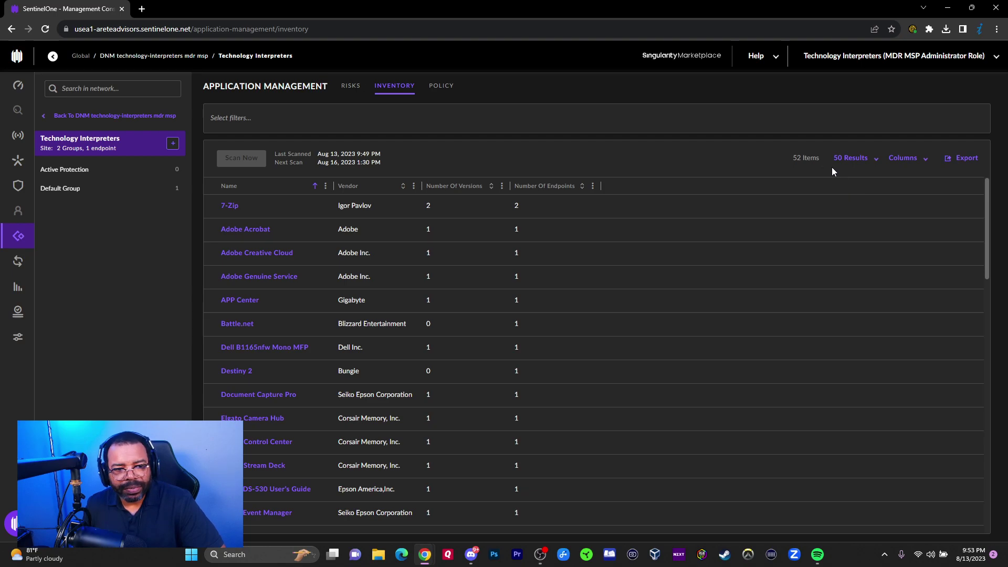
pyautogui.moveTo(779, 159); pyautogui.dragTo(818, 158)
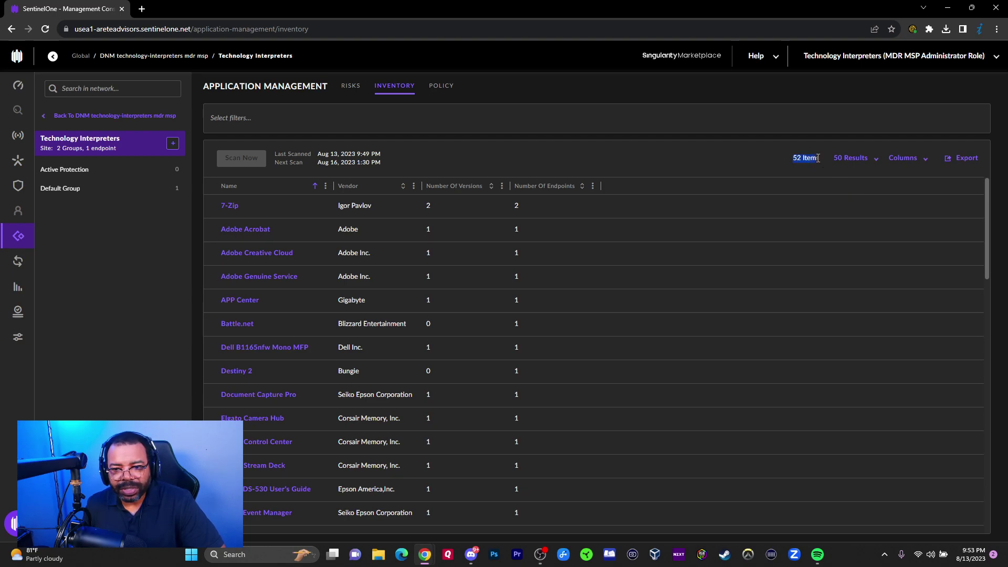
pyautogui.click(127, 56)
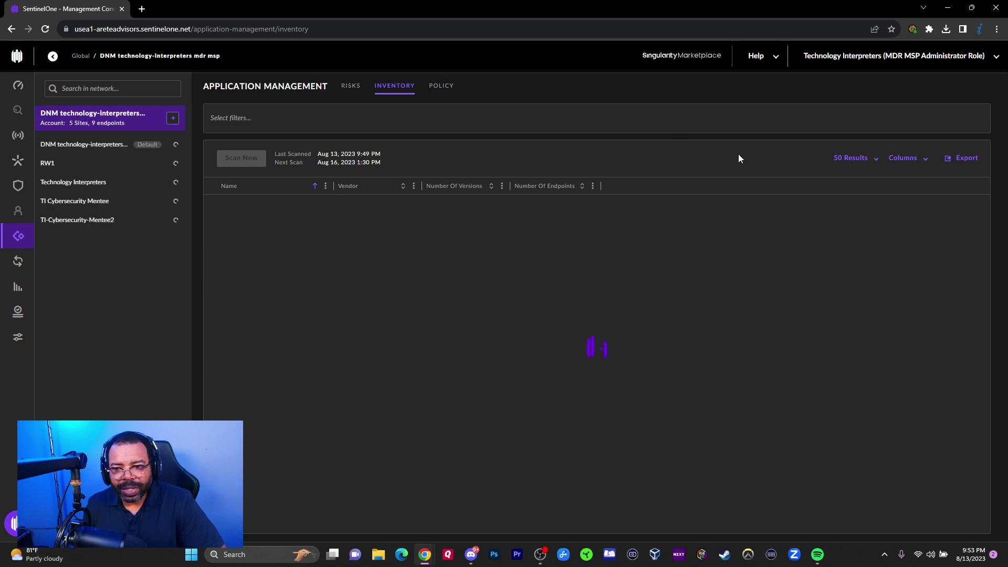
pyautogui.moveTo(784, 160); pyautogui.dragTo(820, 158)
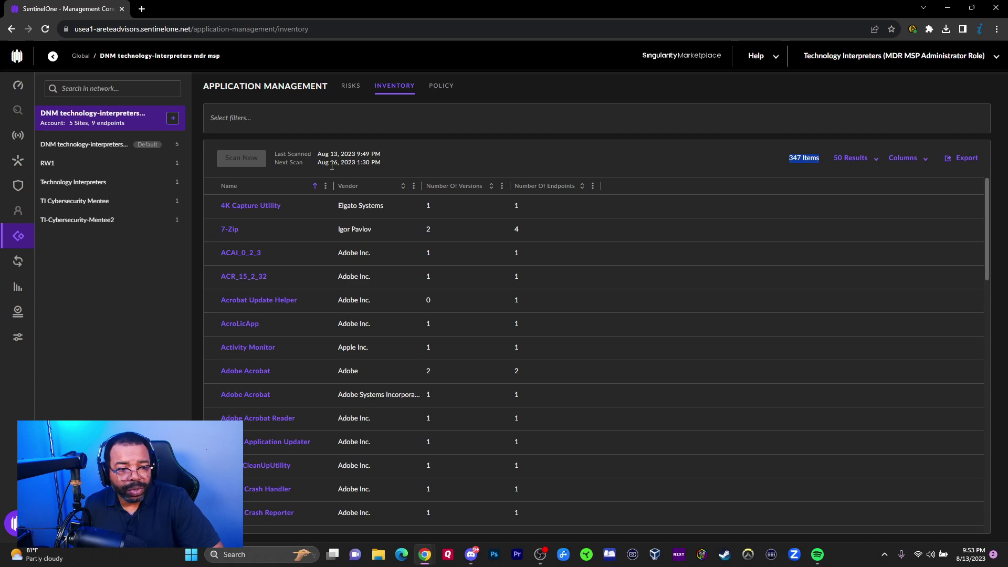
pyautogui.click(351, 86)
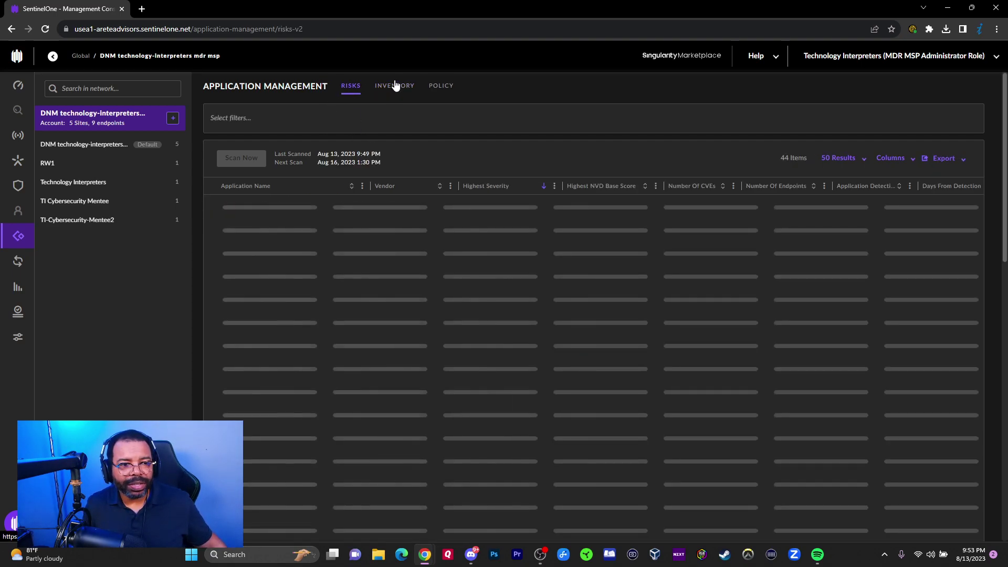
pyautogui.click(395, 86)
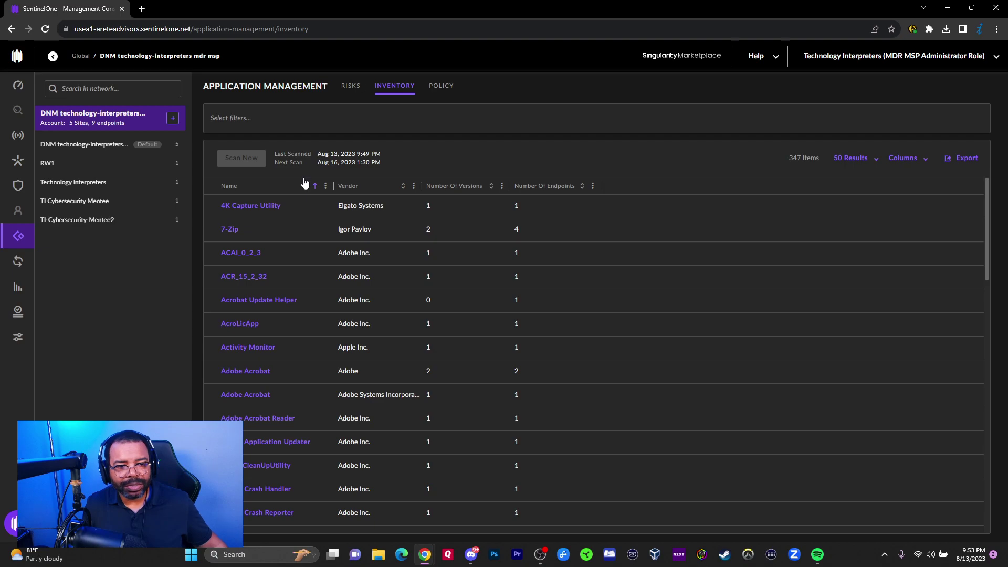
pyautogui.scroll(-5, 294, 225)
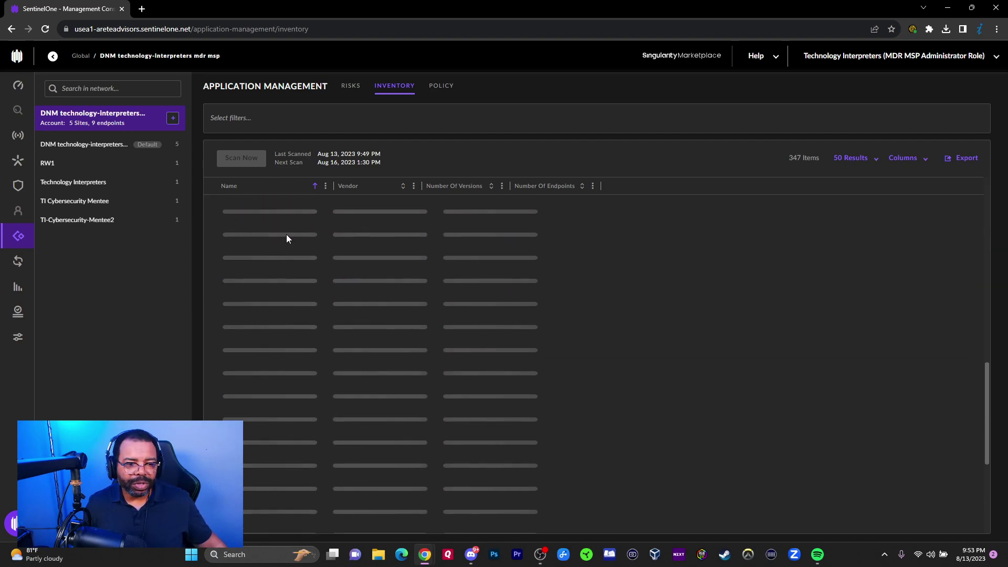
pyautogui.scroll(-5, 286, 239)
pyautogui.scroll(6, 278, 241)
pyautogui.click(258, 234)
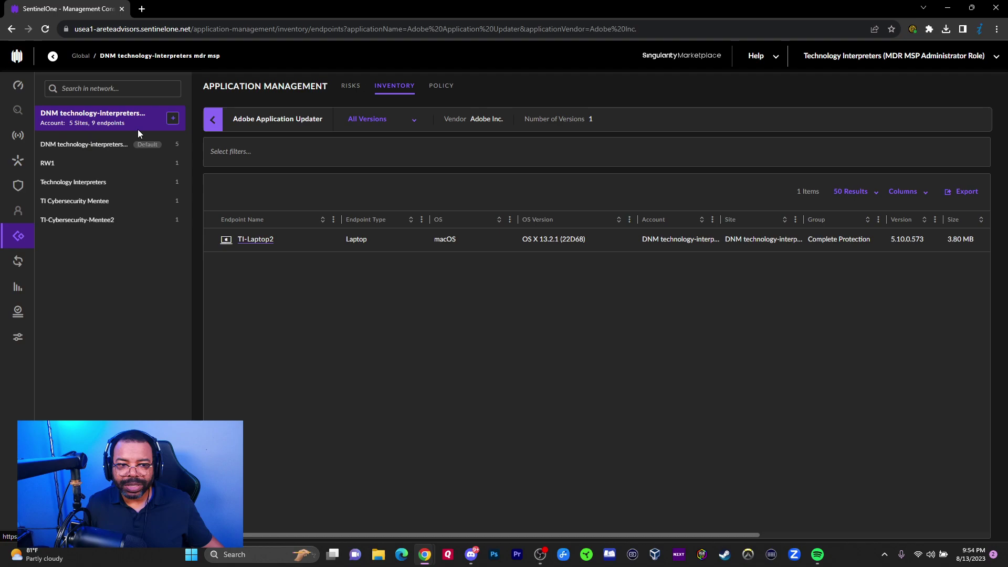
pyautogui.click(213, 120)
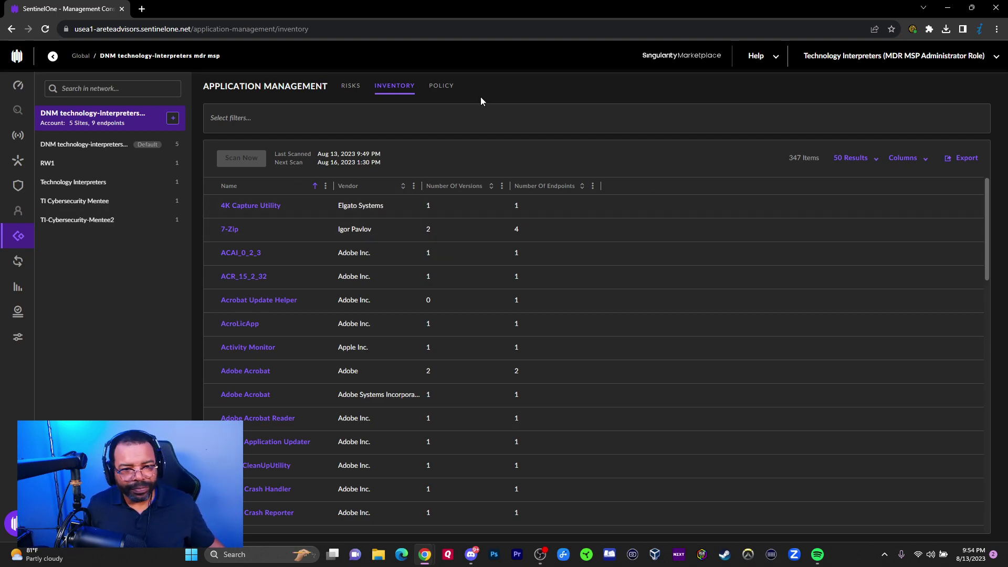
# Step: Open the Scan Policy and override the account's inherited policy
pyautogui.click(439, 86)
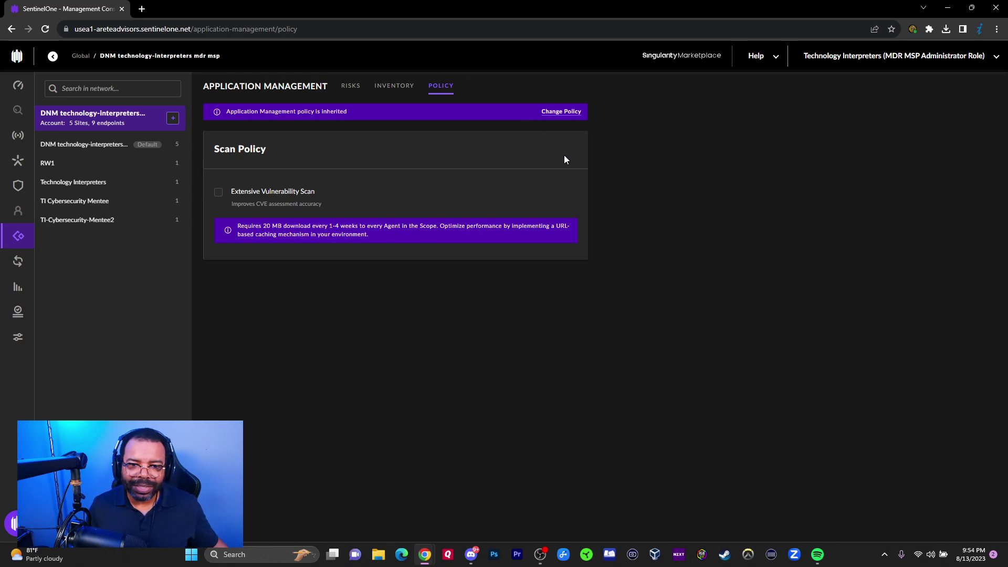
pyautogui.click(566, 112)
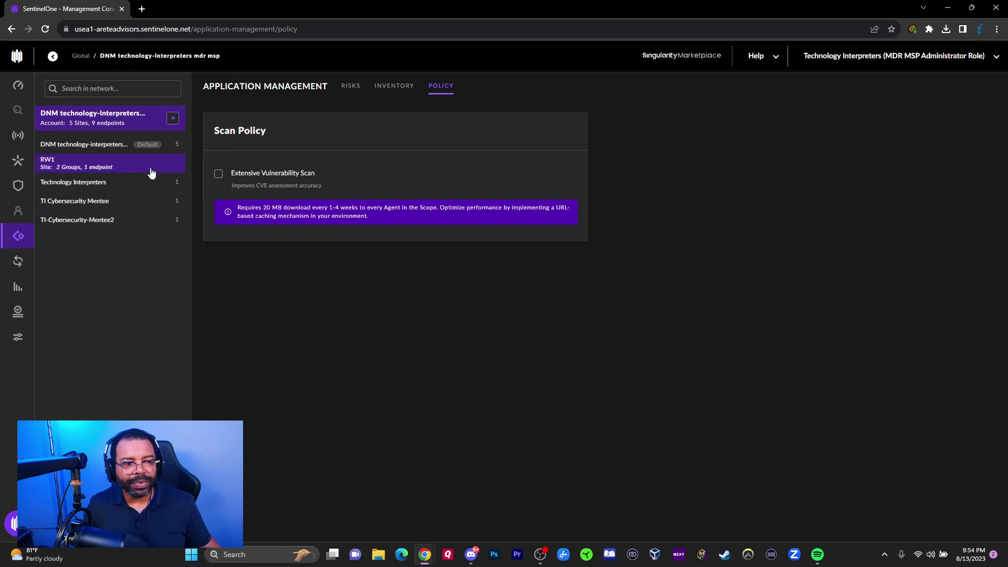
# Step: Select the Technology Interpreters site and list its at-risk applications, led by Oracle VM VirtualBox 7.0.8
pyautogui.click(117, 180)
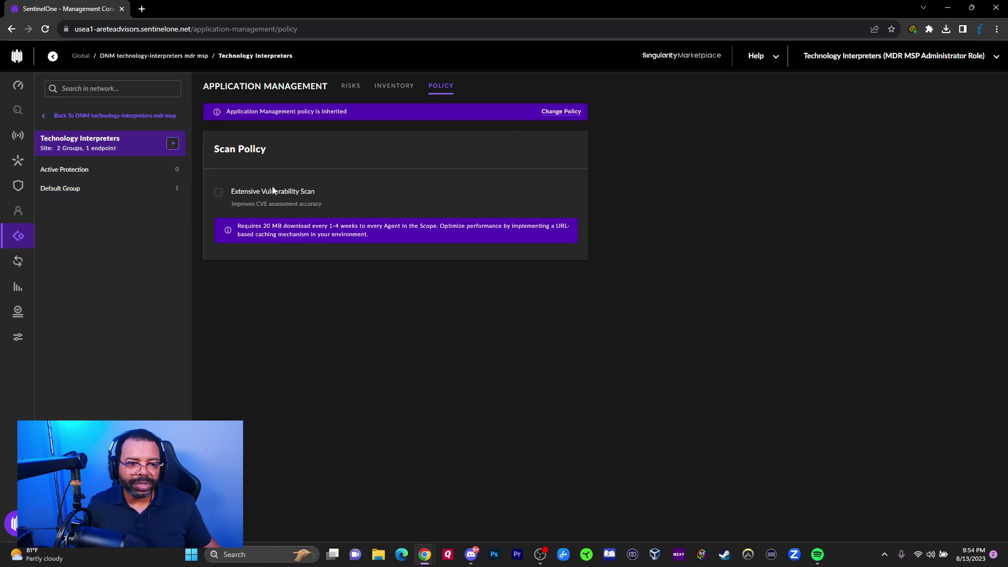
pyautogui.click(348, 88)
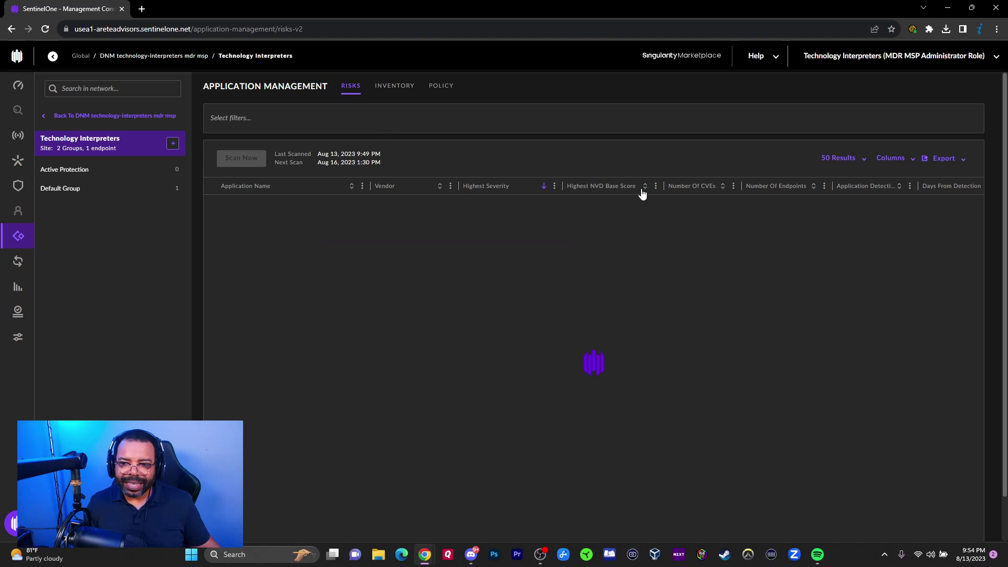